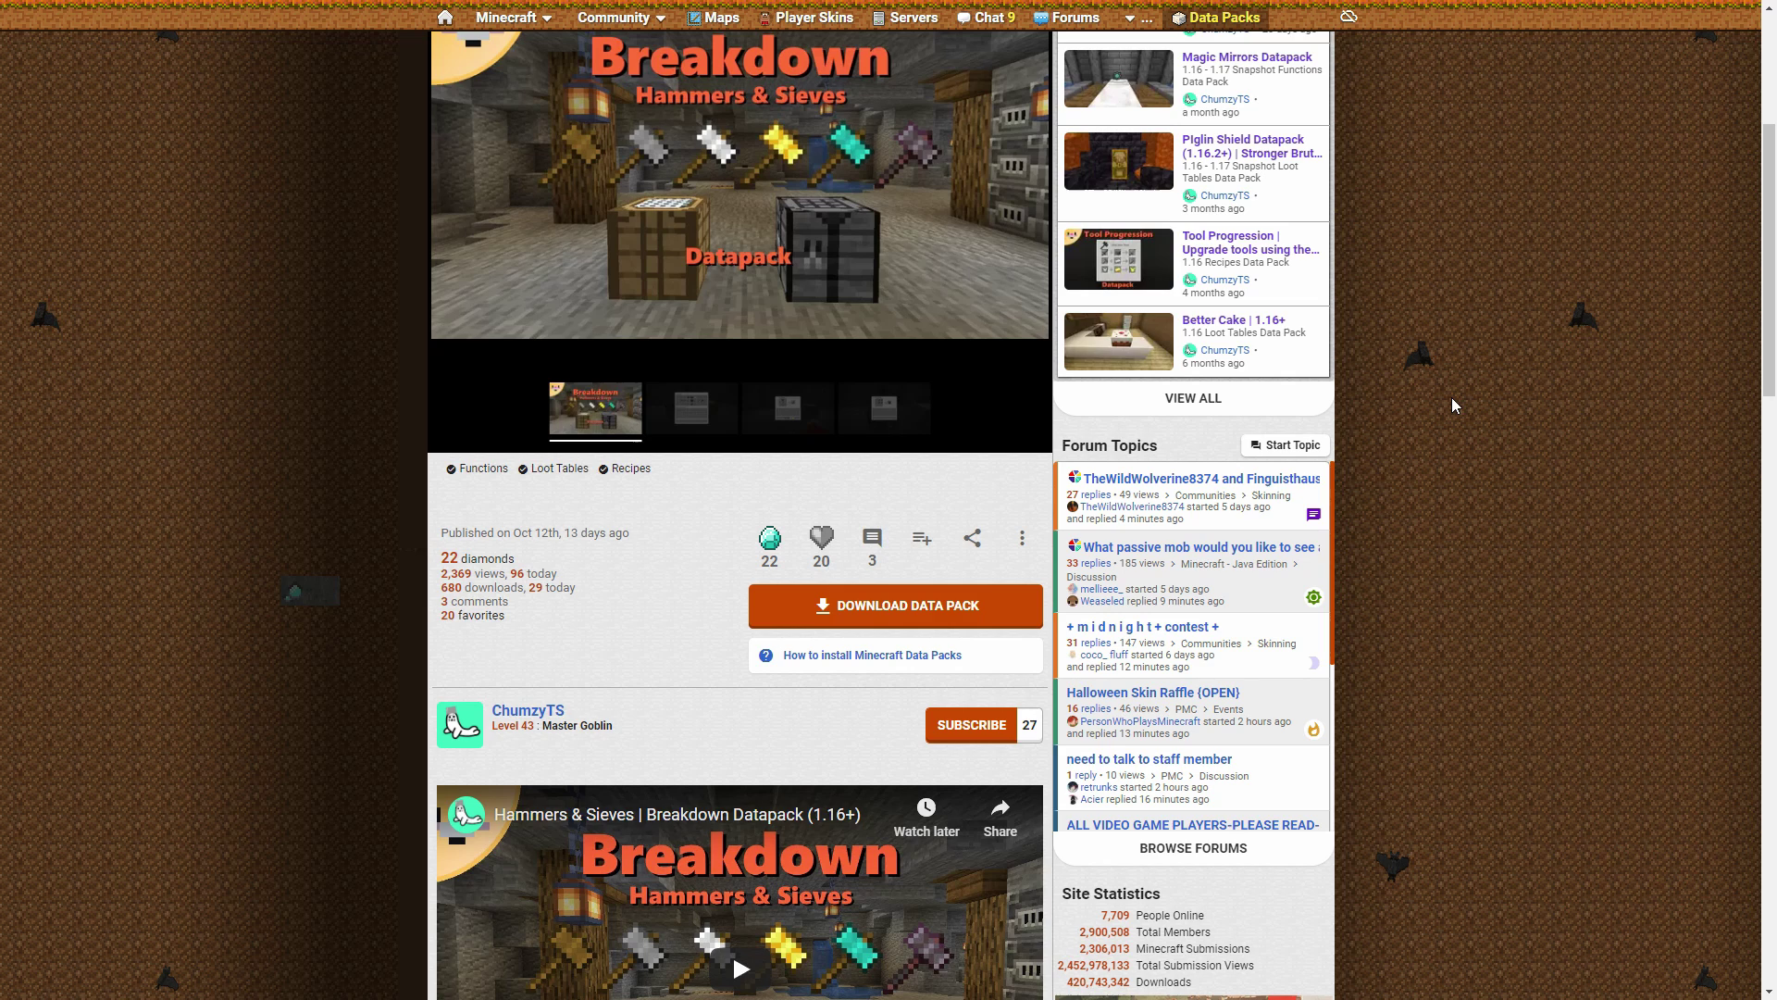
# - Review the Breakdown datapack page and the folders and Info.txt inside the downloaded breakdown.zip
pyautogui.scroll(5, 1451, 404)
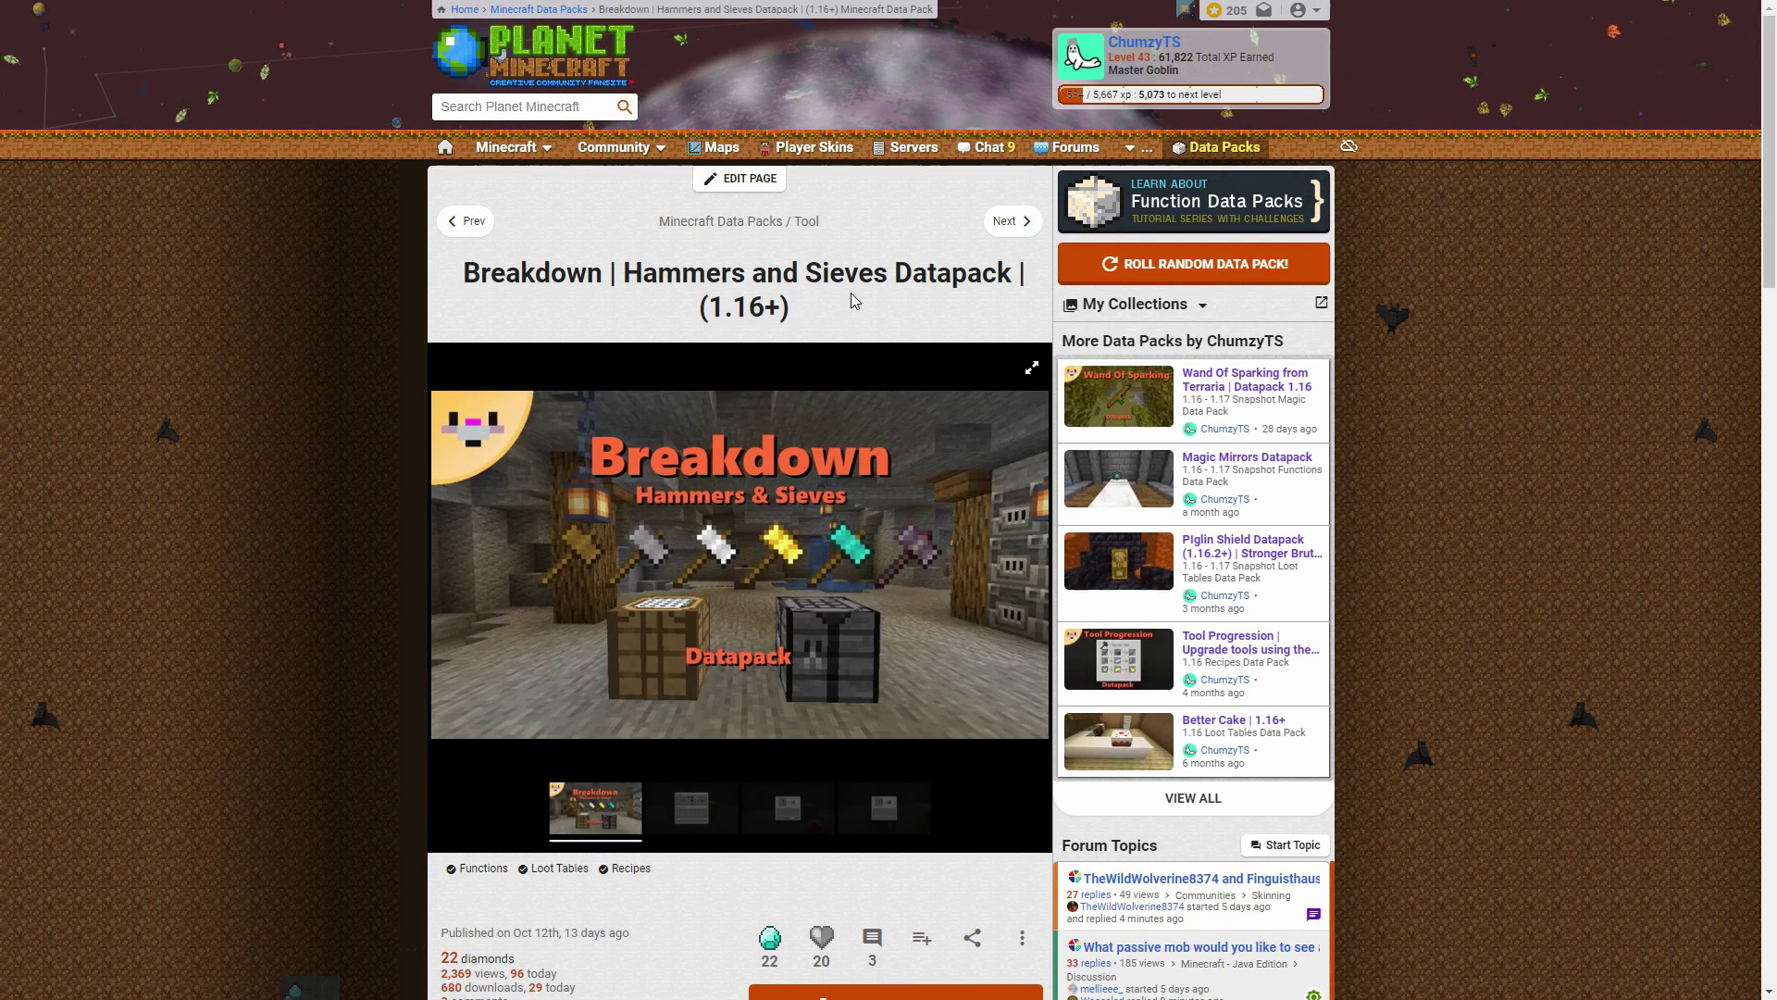
pyautogui.scroll(-3, 850, 293)
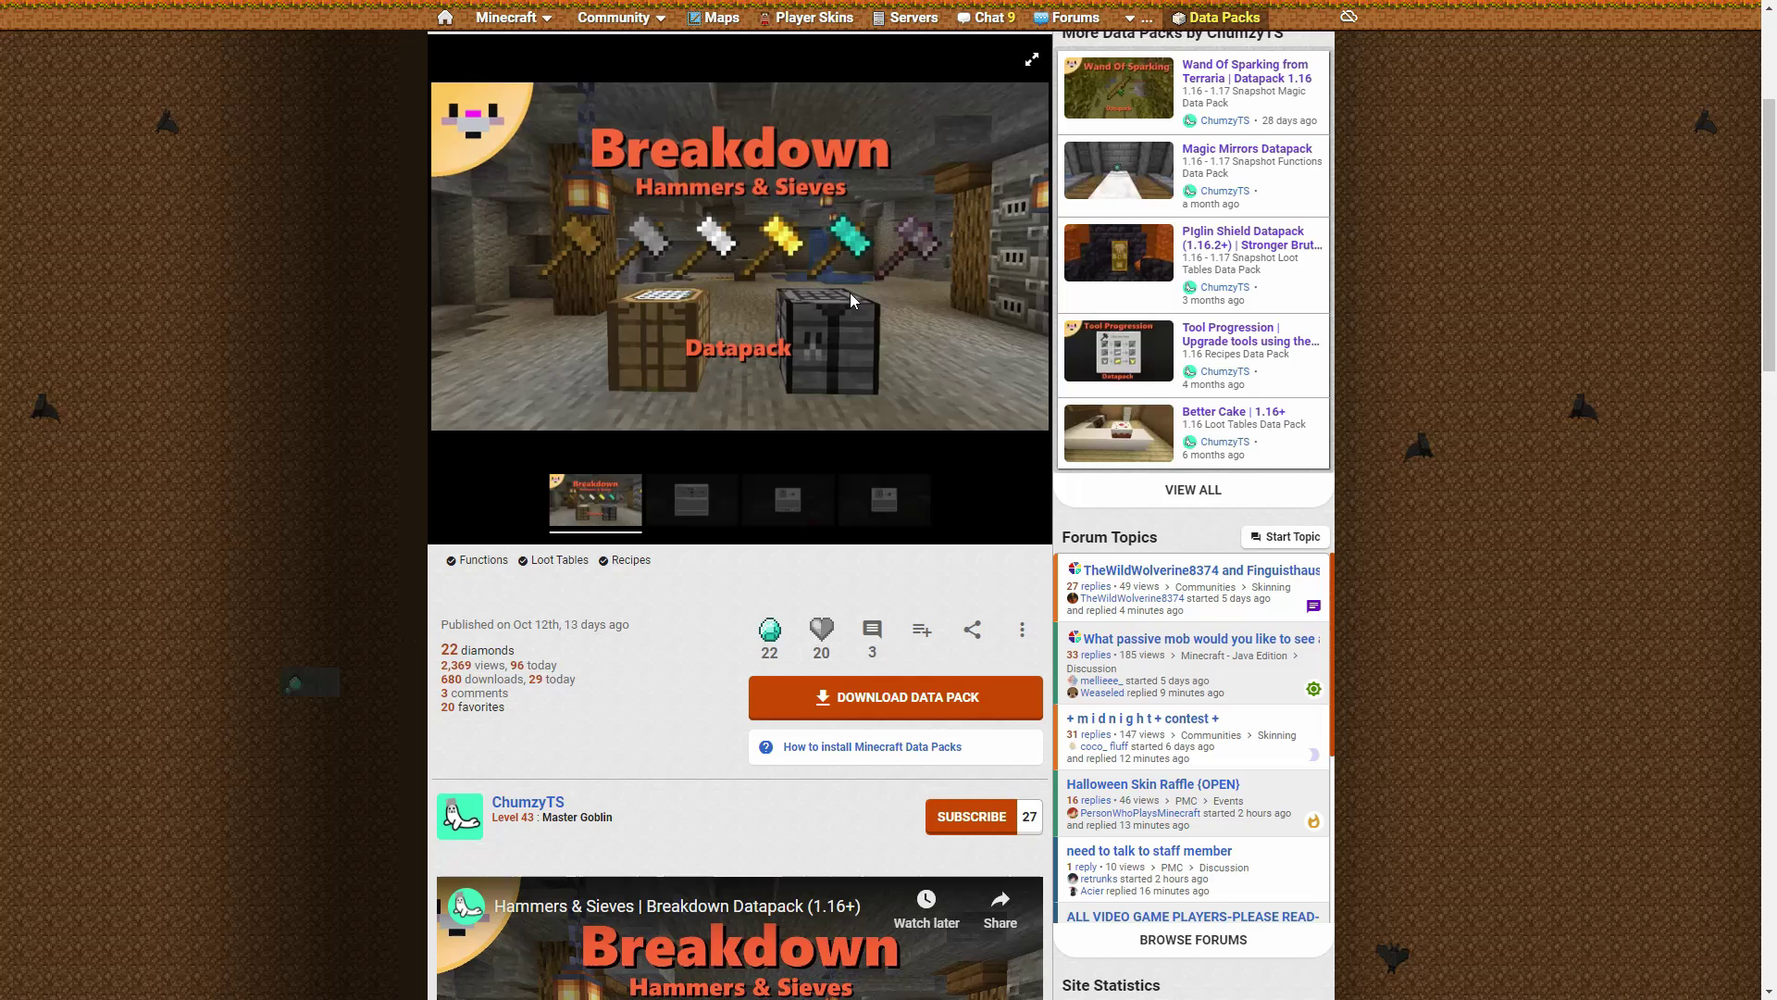
pyautogui.moveTo(850, 293)
pyautogui.scroll(-2, 1251, 267)
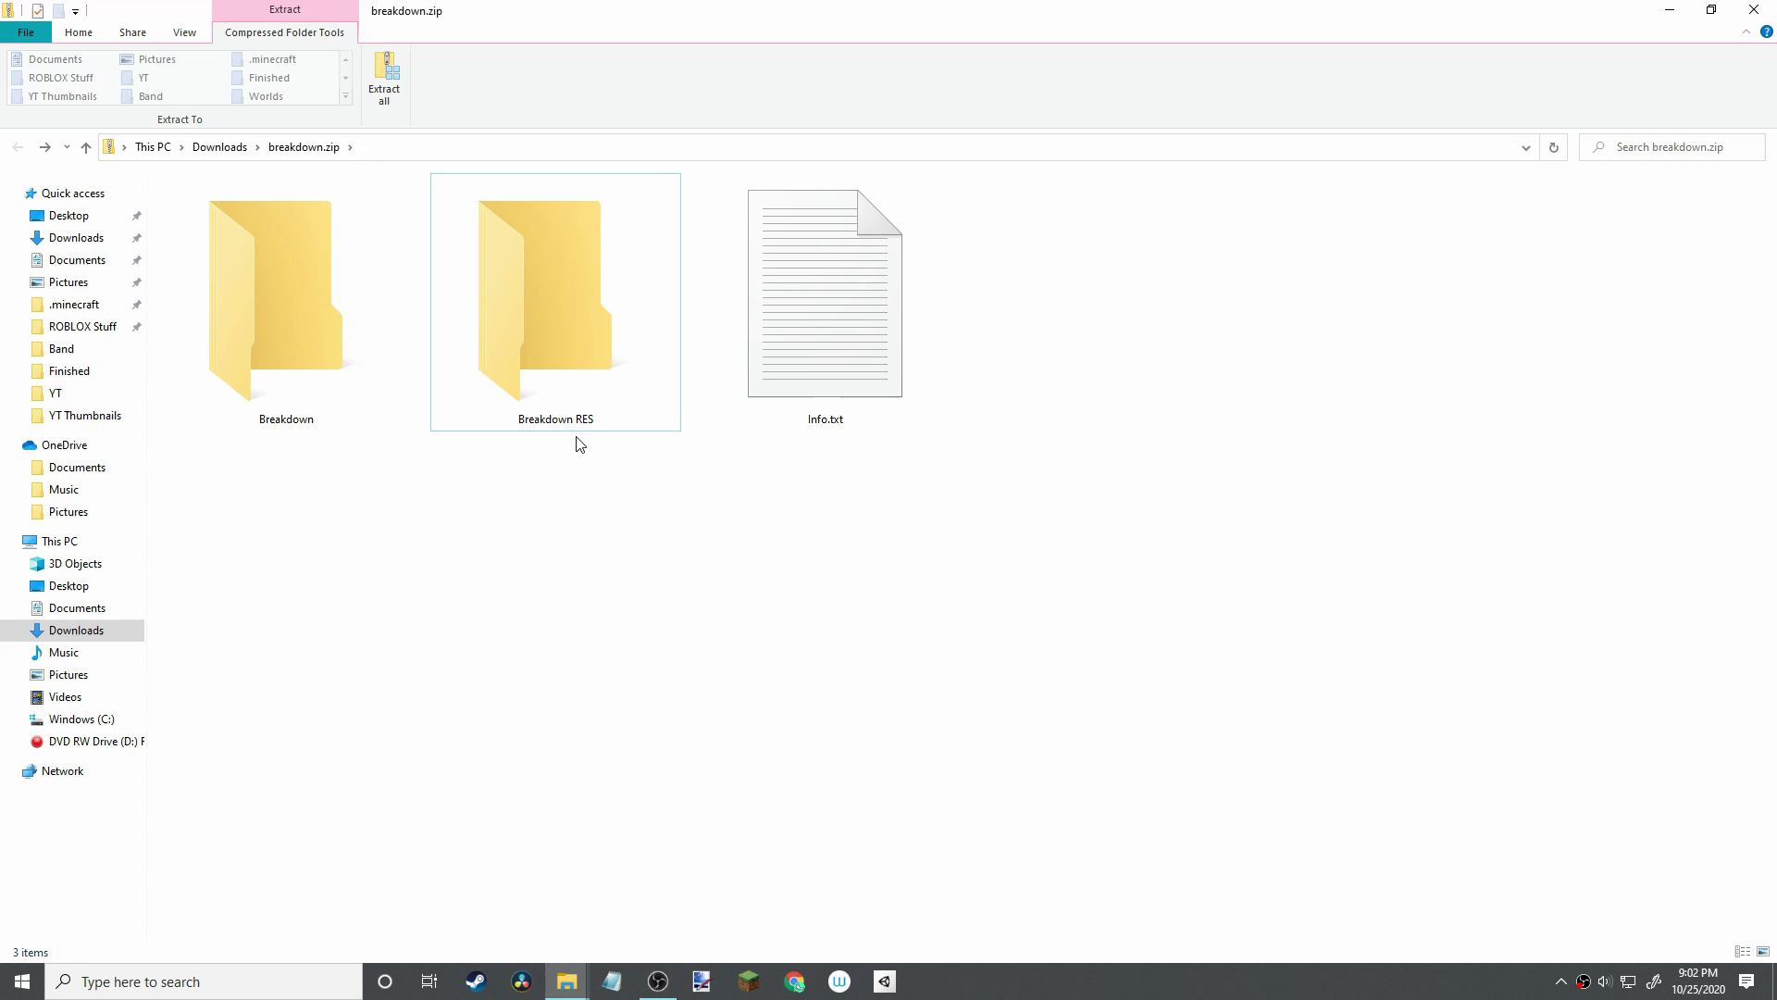
pyautogui.click(835, 374)
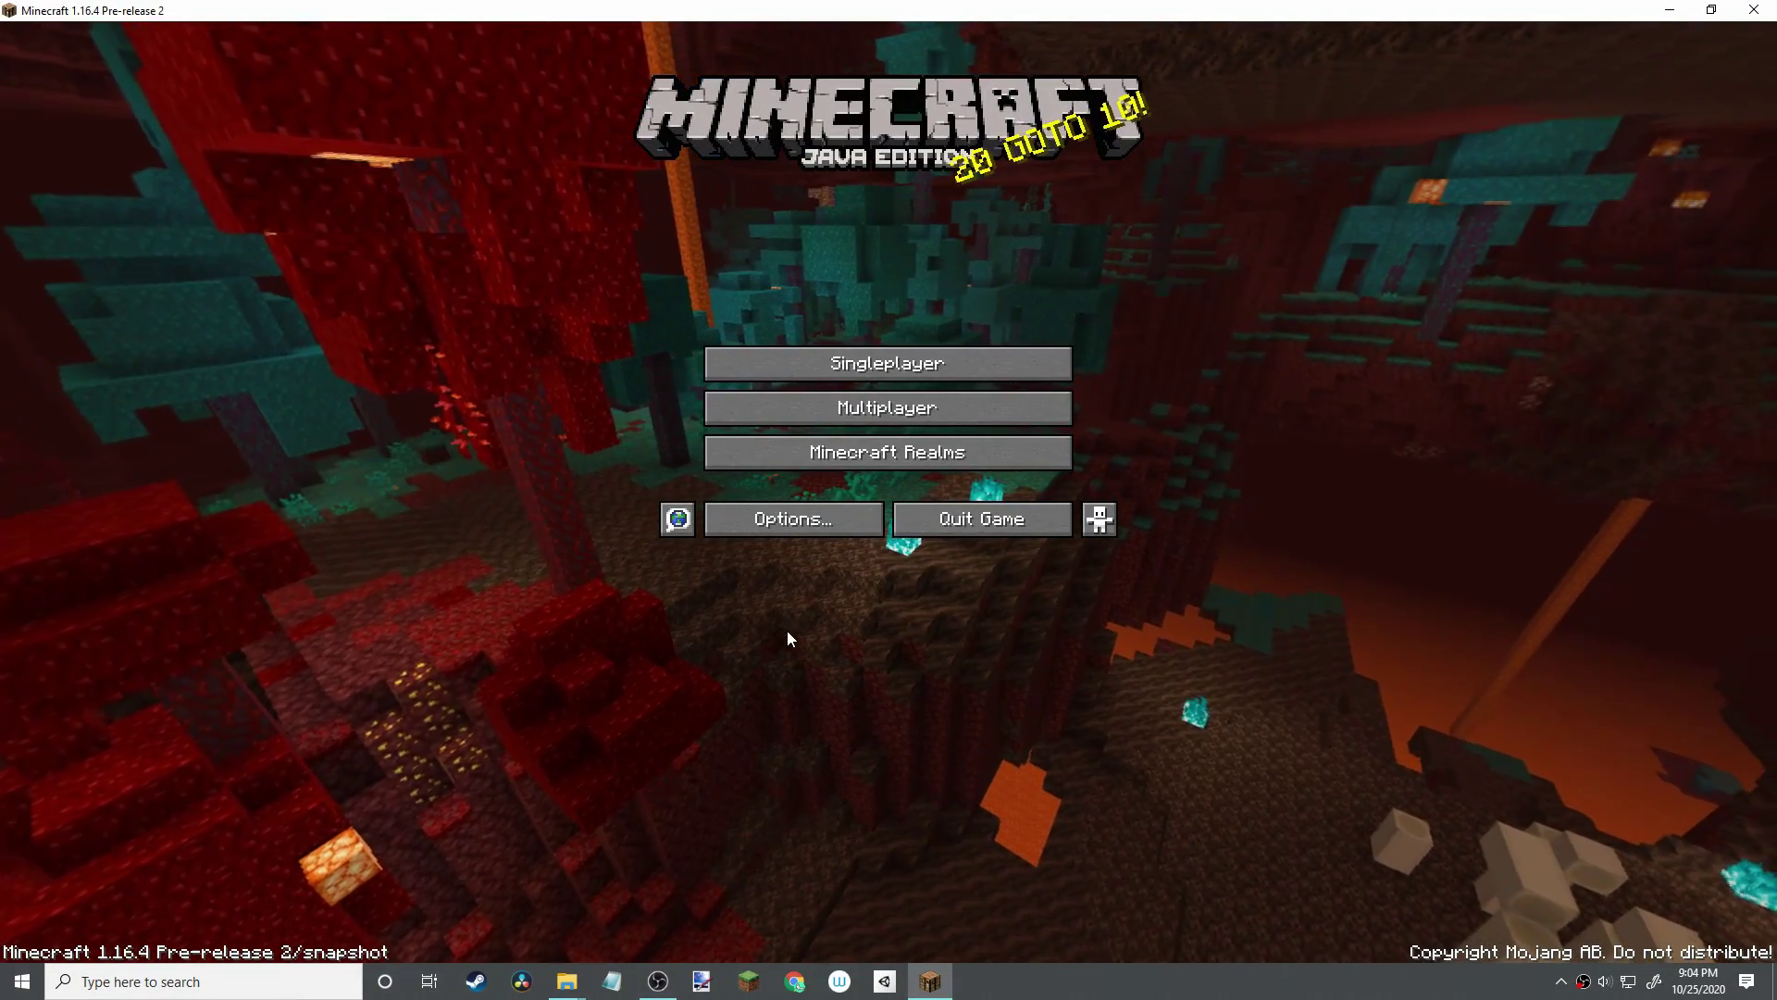
# - Switch to Minecraft and open the resource pack folder from its resource pack options
pyautogui.click(846, 526)
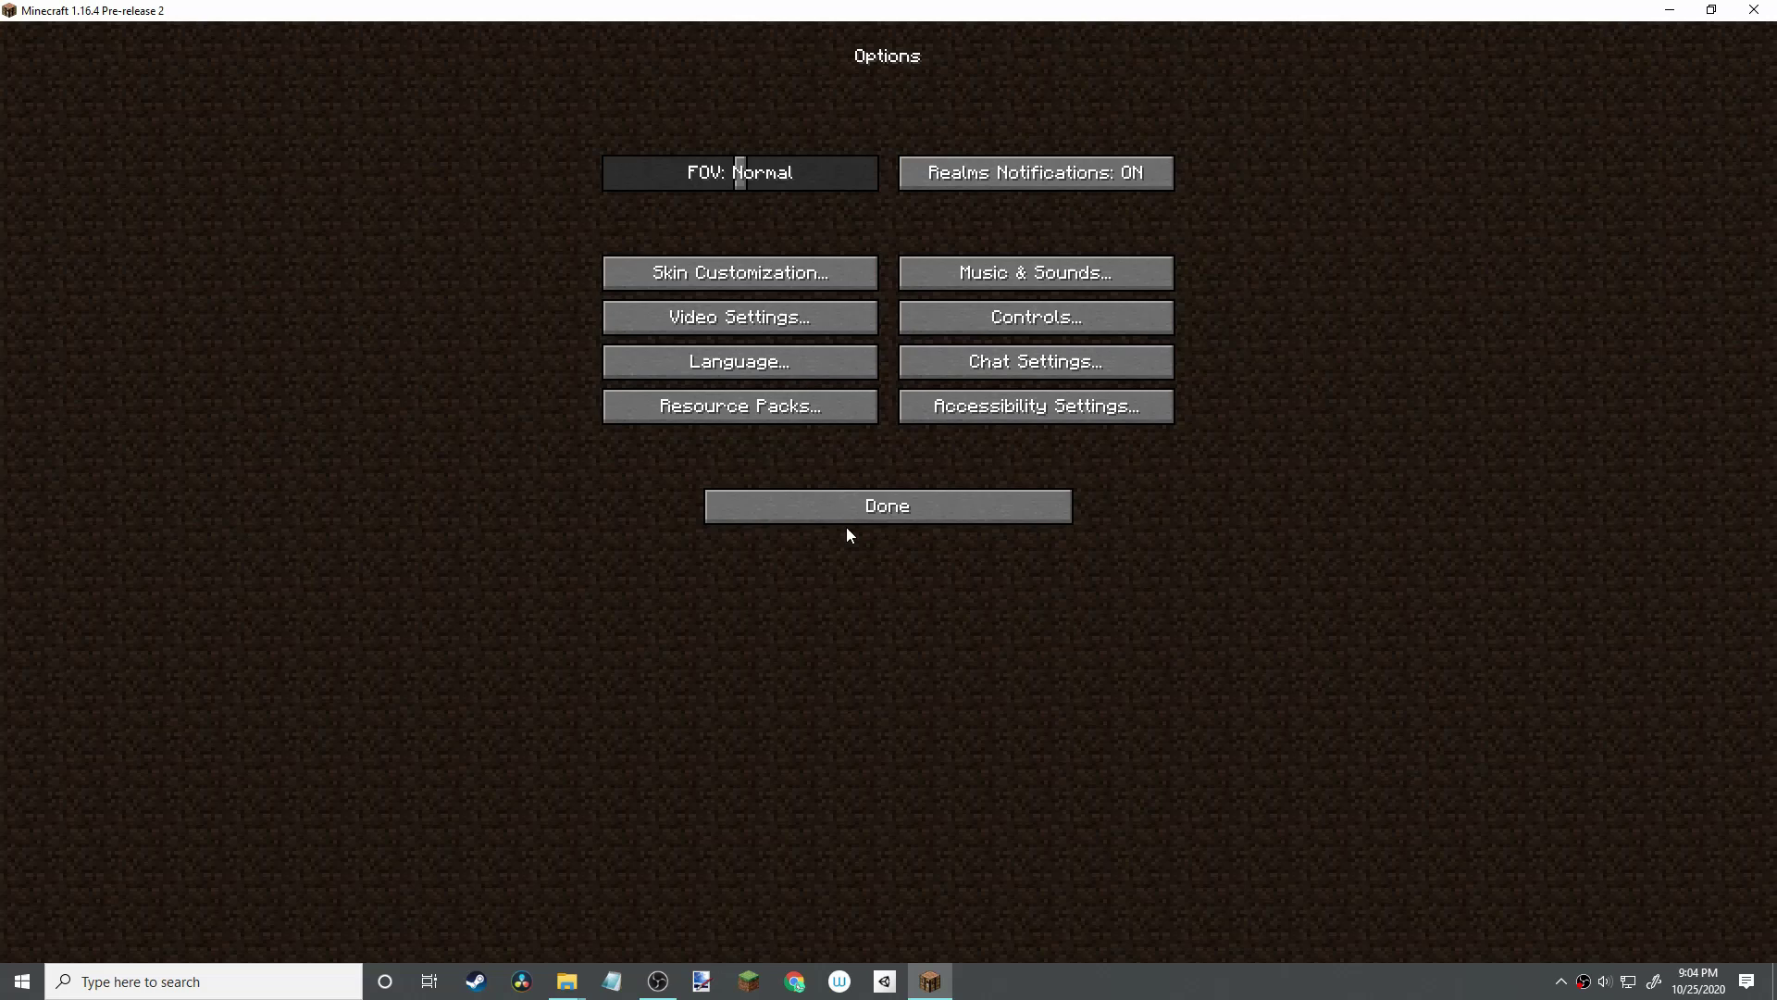
pyautogui.click(749, 422)
pyautogui.scroll(-5, 813, 428)
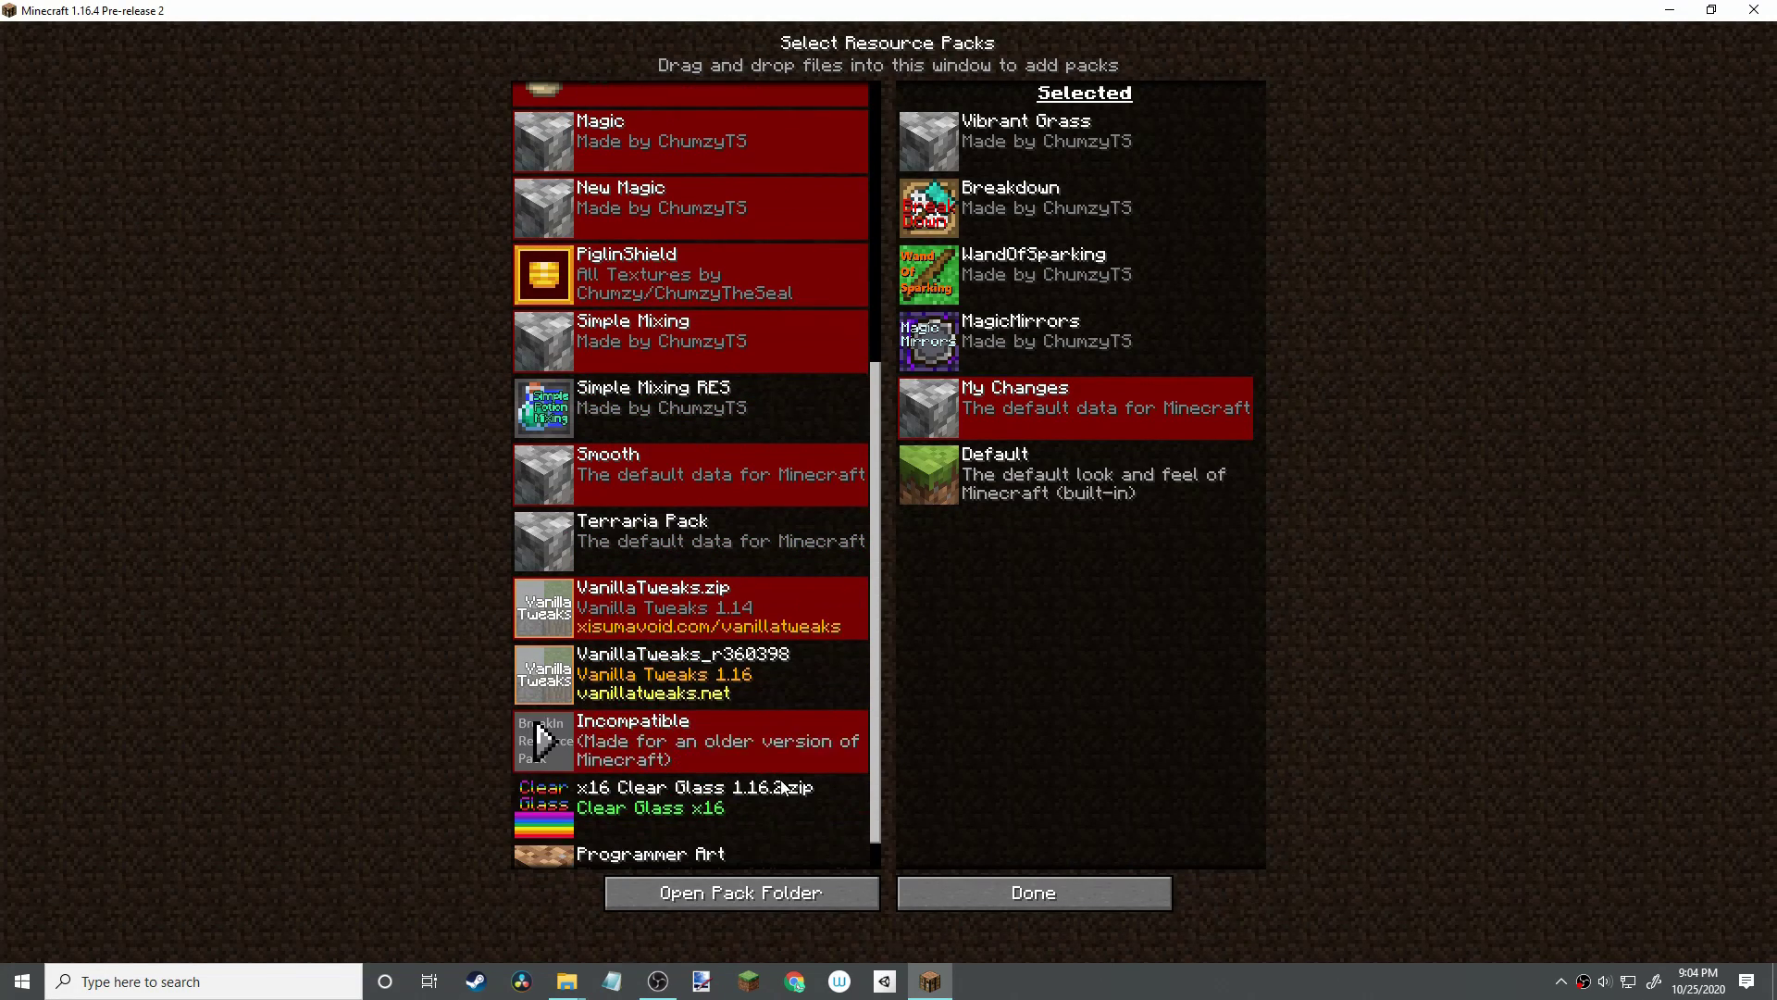
pyautogui.click(819, 896)
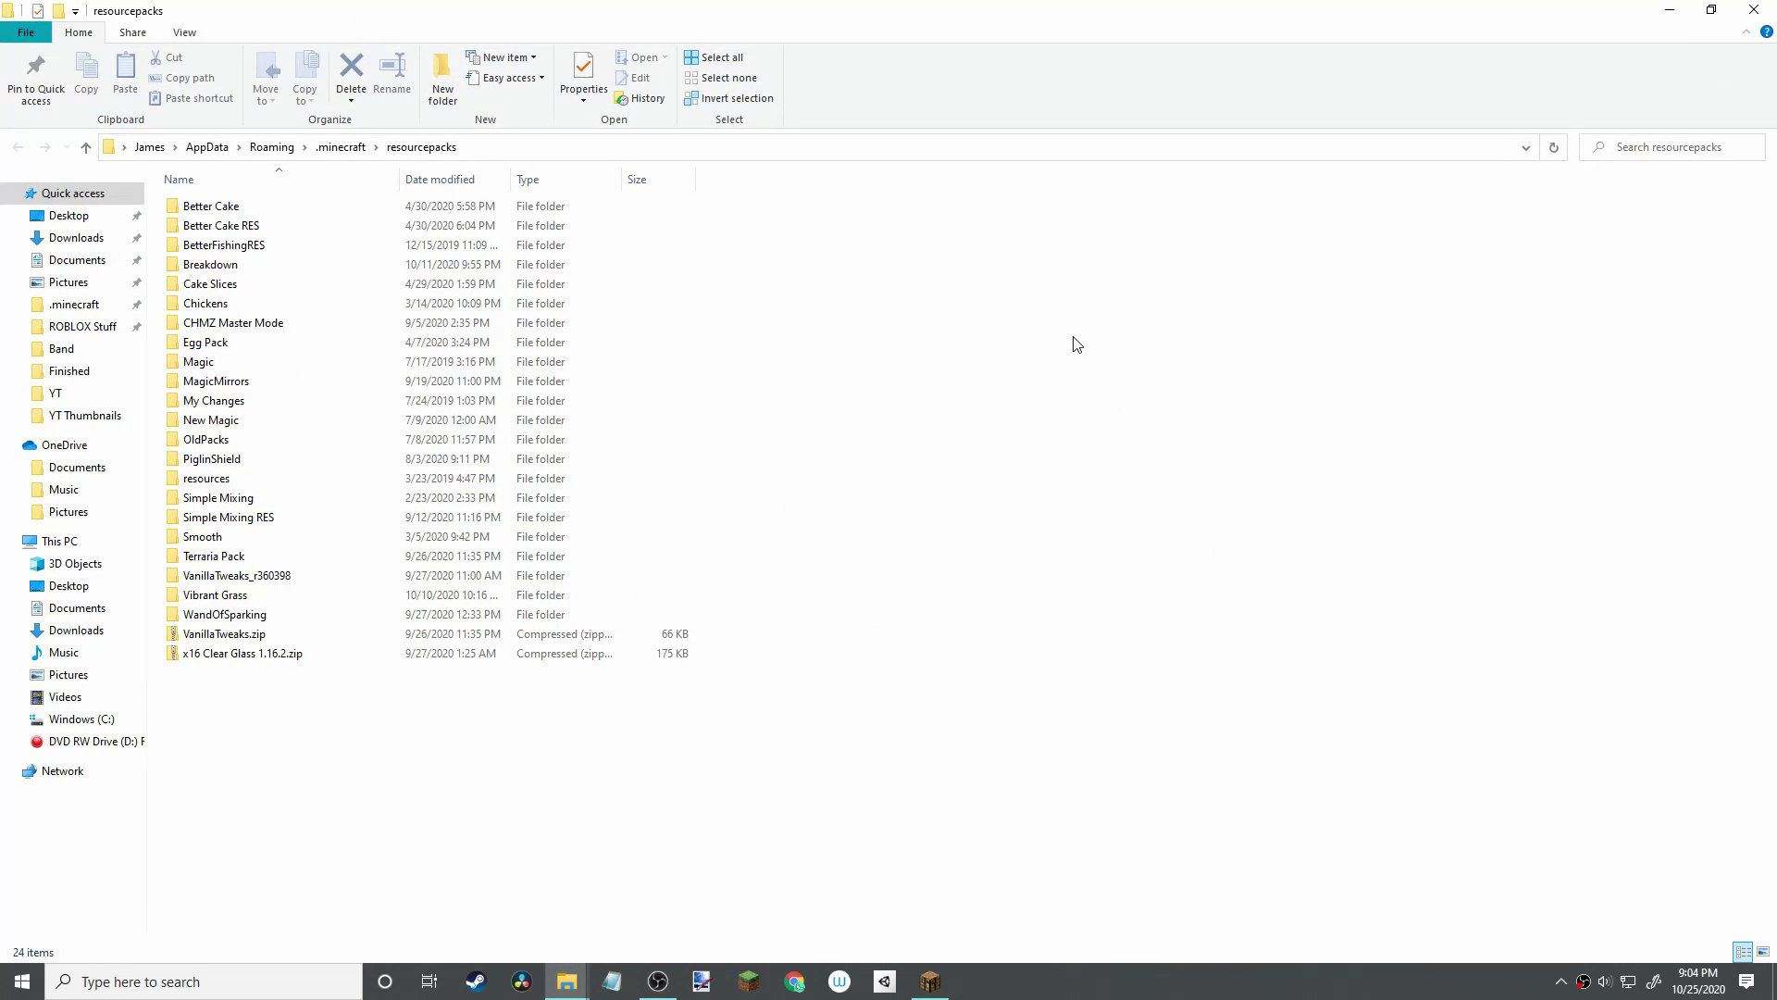
# - Copy the Breakdown RES folder from breakdown.zip into resourcepacks and activate that pack in Minecraft
pyautogui.keyDown('ctrl'); pyautogui.scroll(4, 1064, 359); pyautogui.keyUp('ctrl')
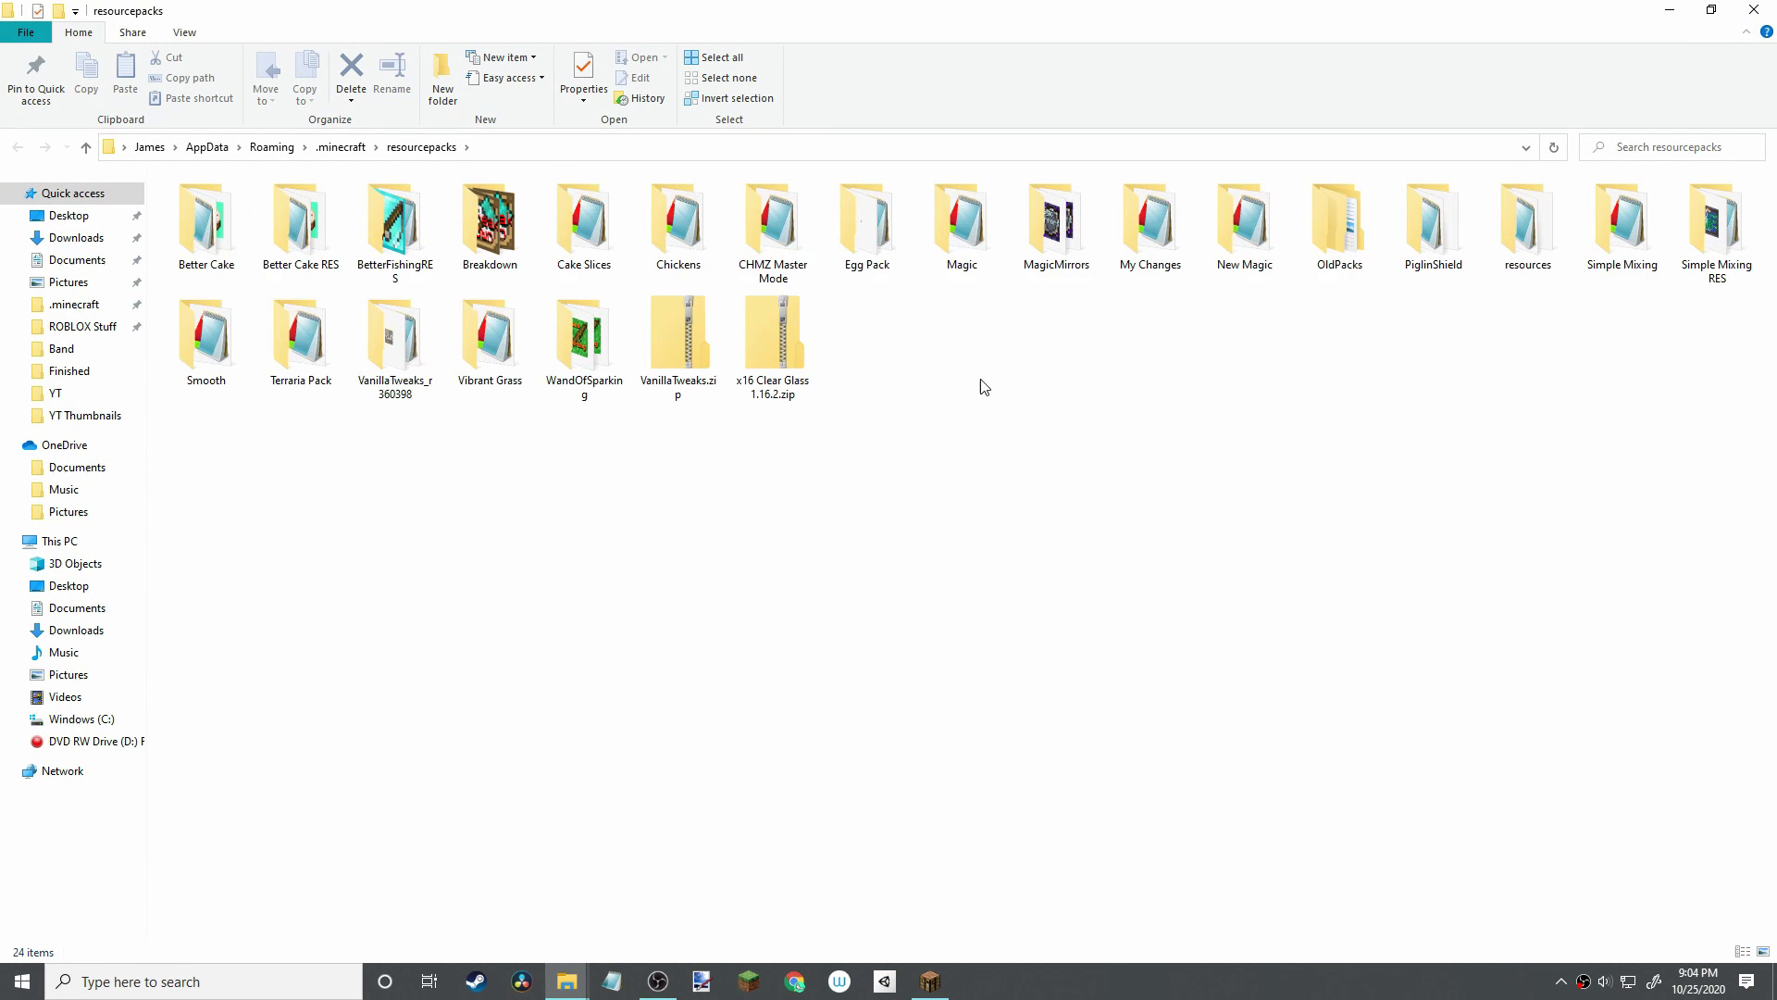
pyautogui.doubleClick(651, 9)
pyautogui.moveTo(651, 10); pyautogui.dragTo(1120, 80)
pyautogui.scroll(-2, 1194, 472)
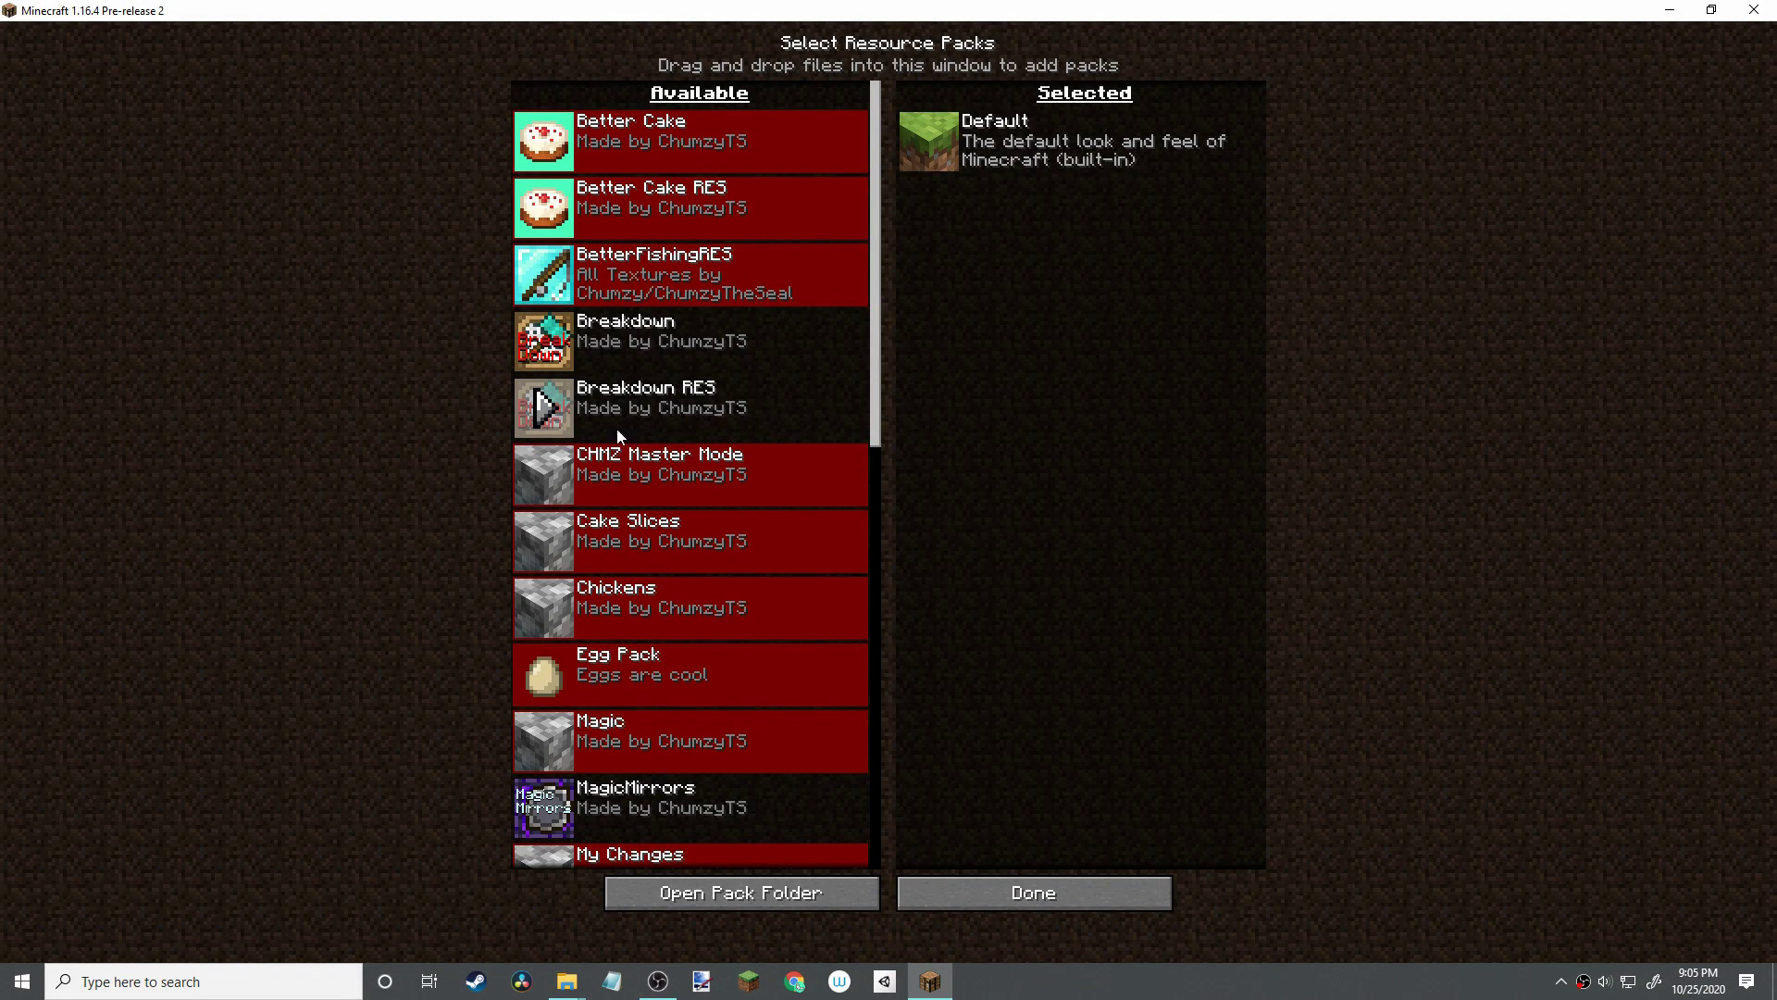
pyautogui.click(542, 410)
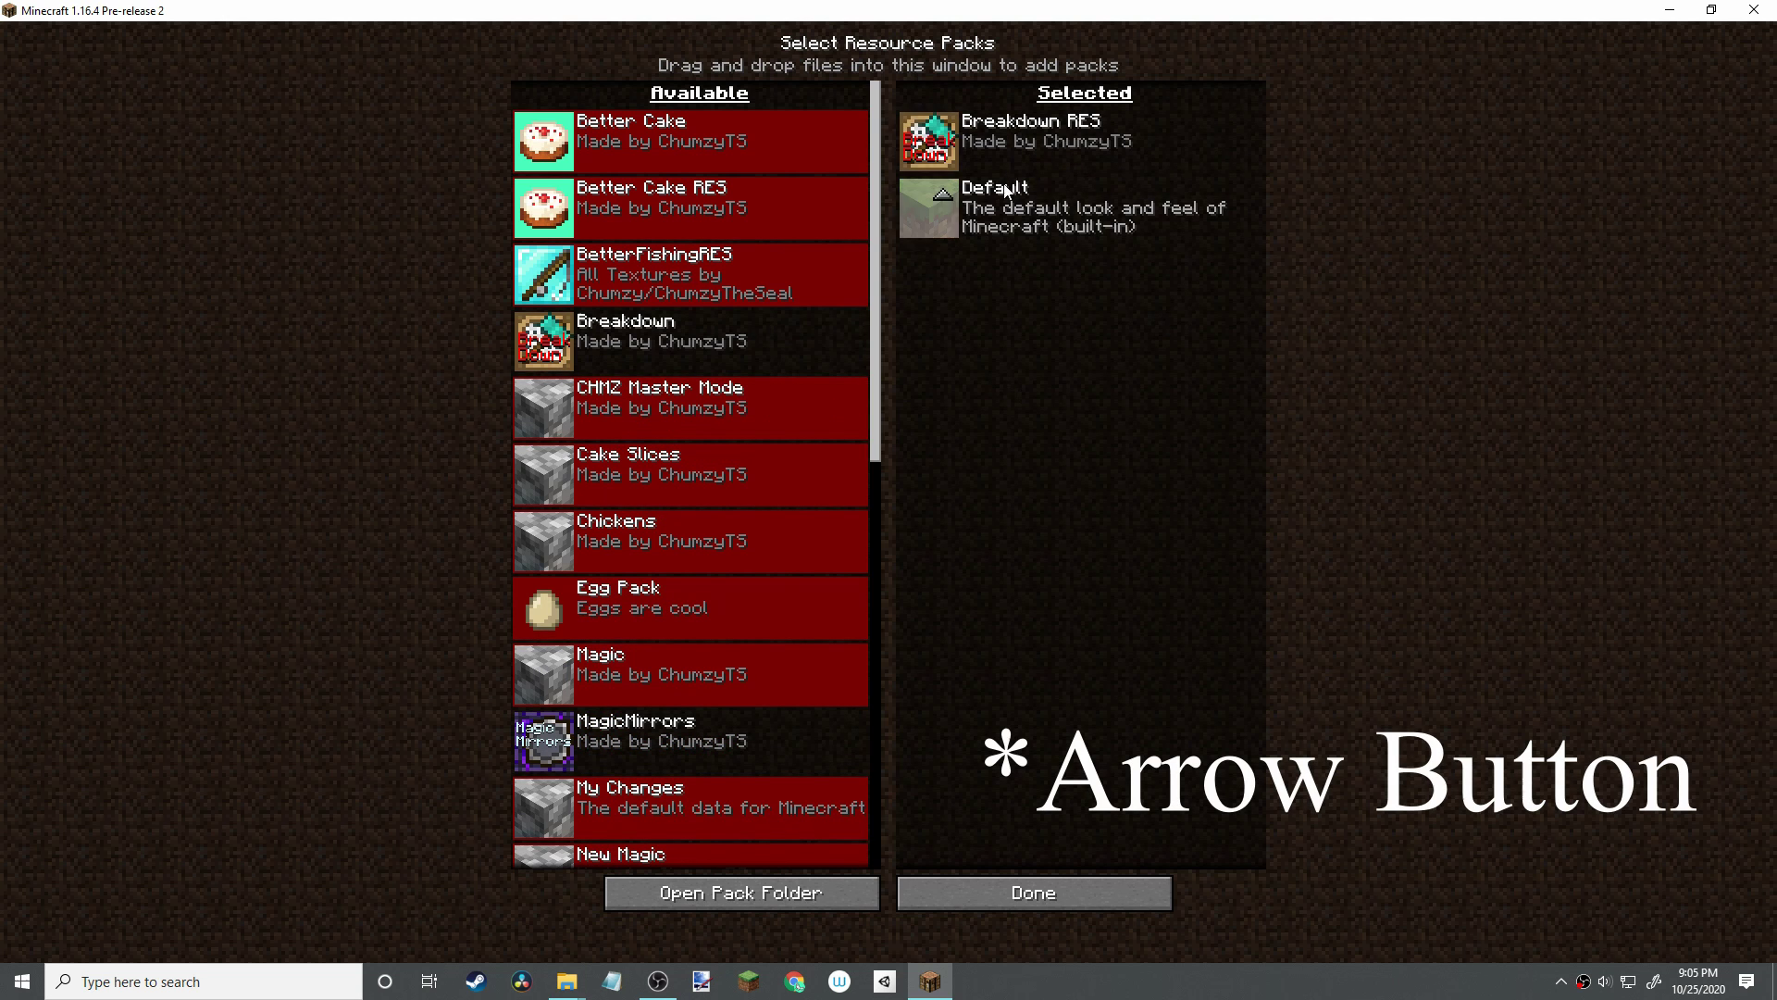
pyautogui.click(1026, 896)
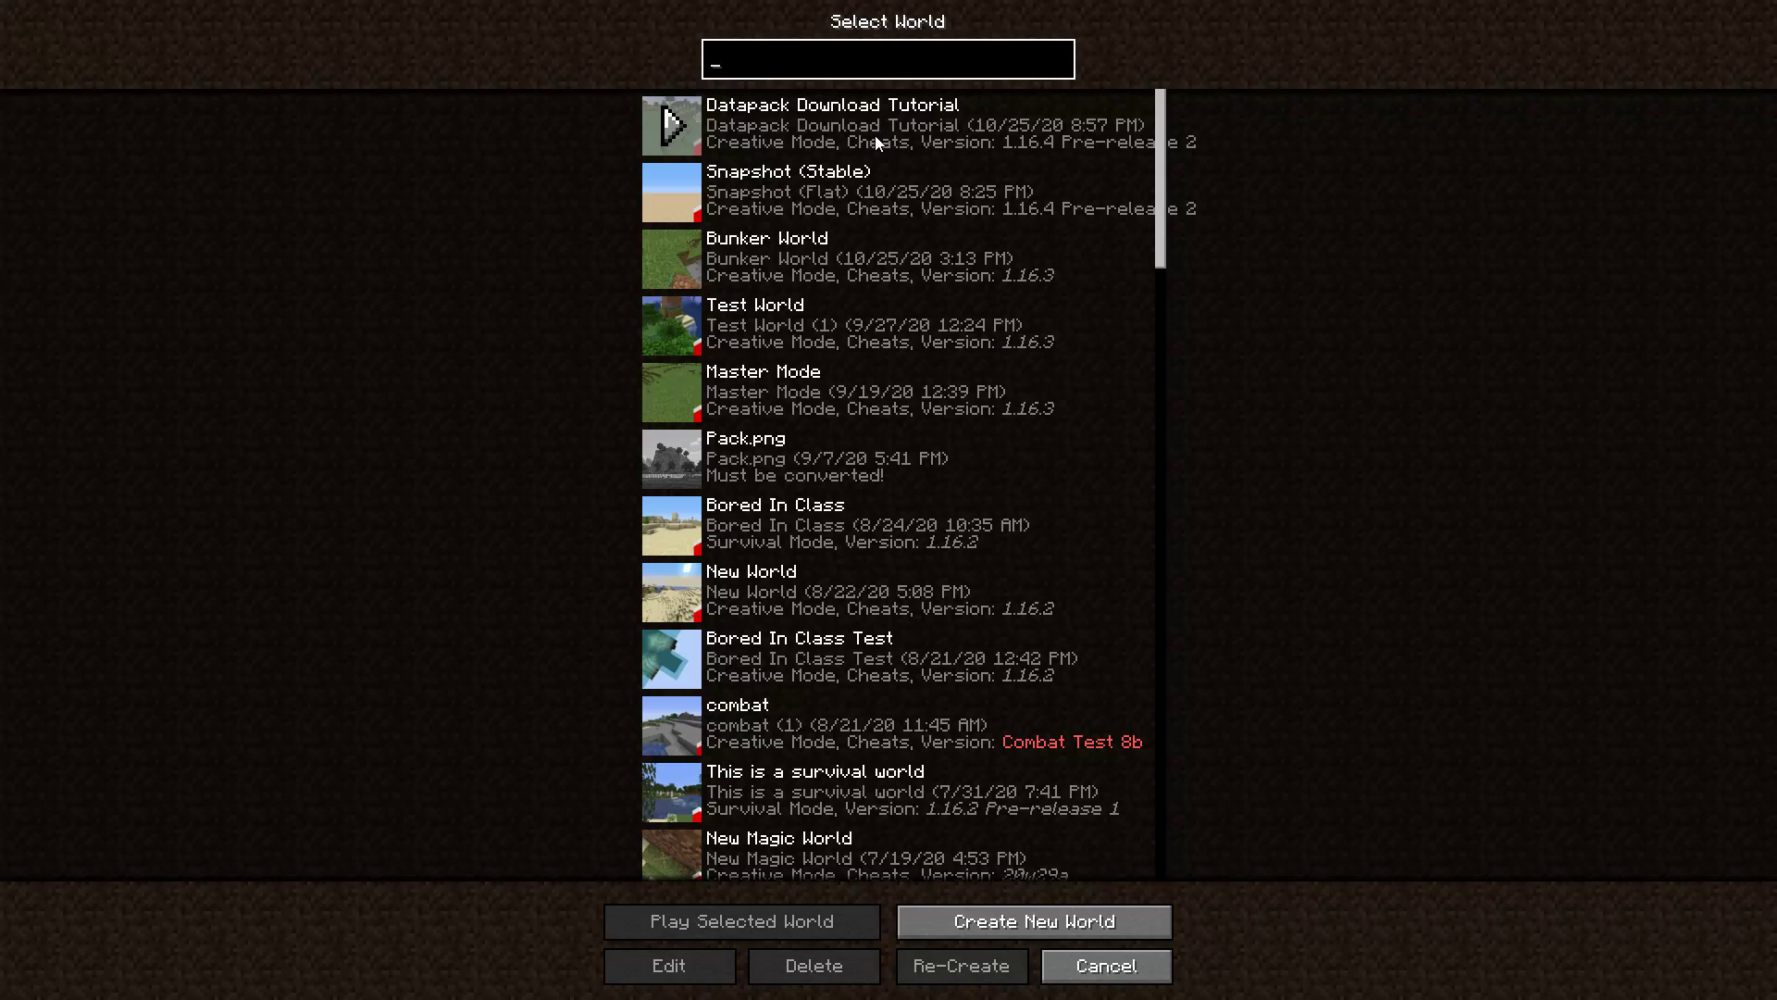
# - Copy the Breakdown folder into the datapacks folder of the Datapack Download Tutorial world and load that world
pyautogui.click(874, 135)
pyautogui.click(716, 968)
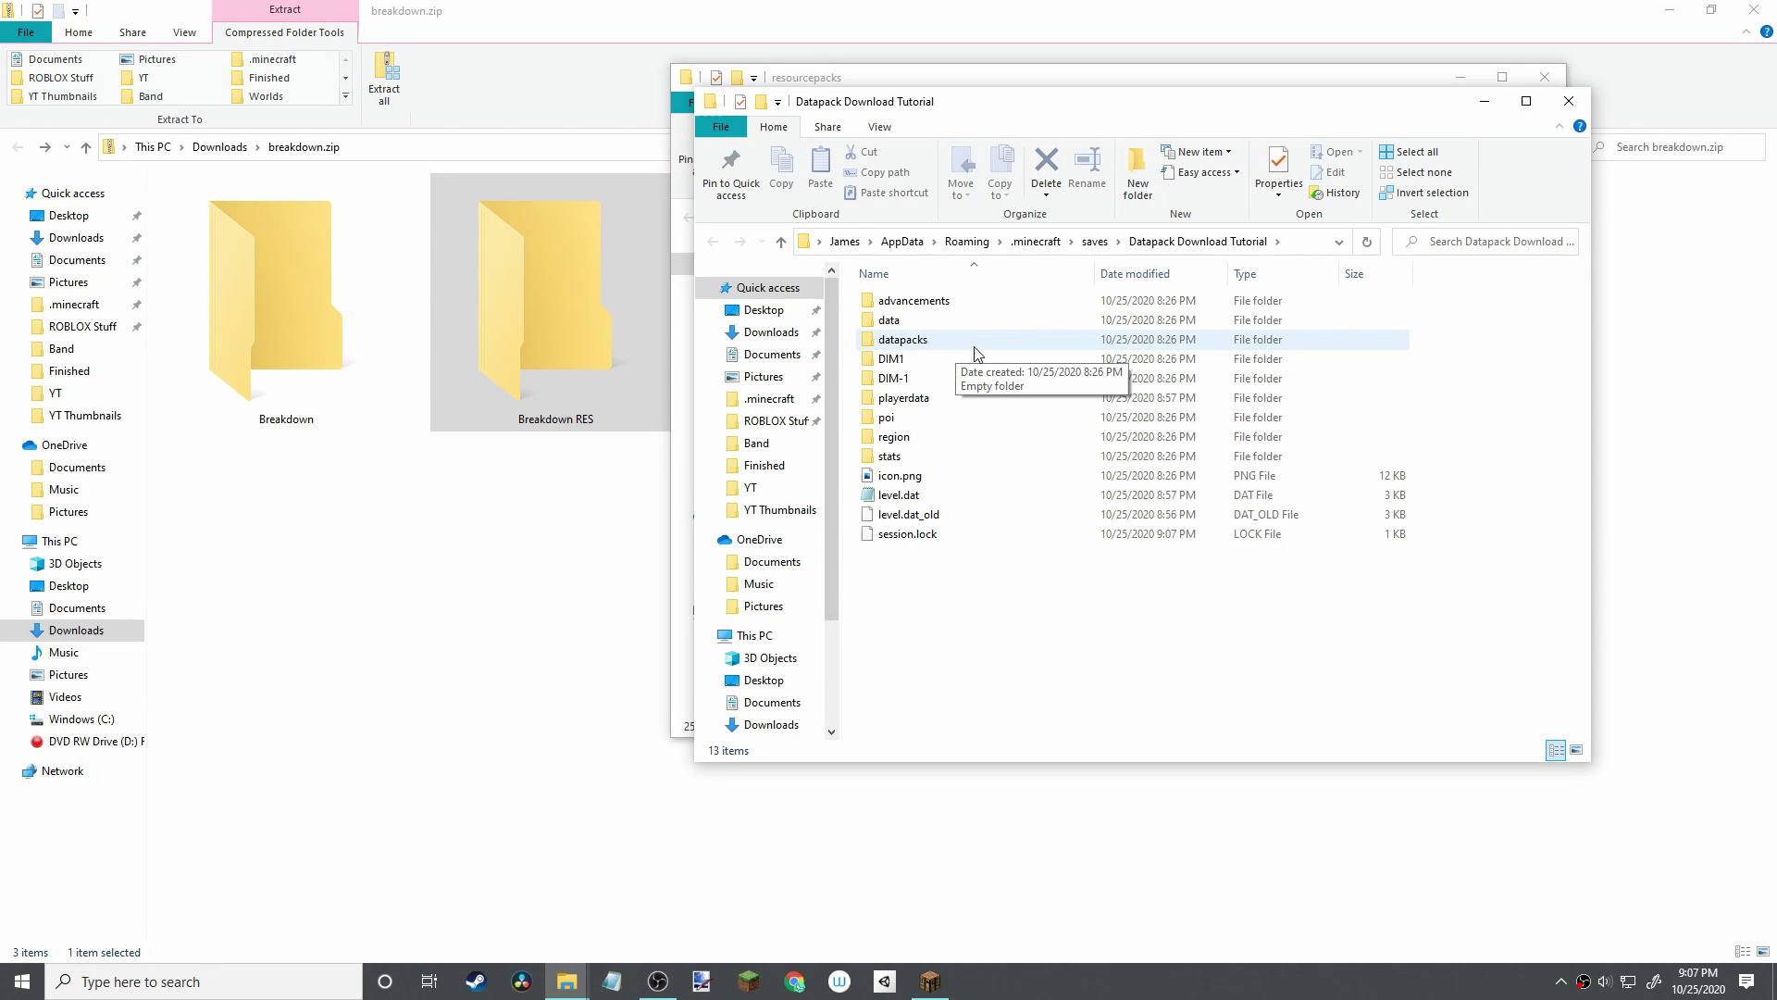
pyautogui.keyDown('ctrl'); pyautogui.scroll(8, 974, 346); pyautogui.keyUp('ctrl')
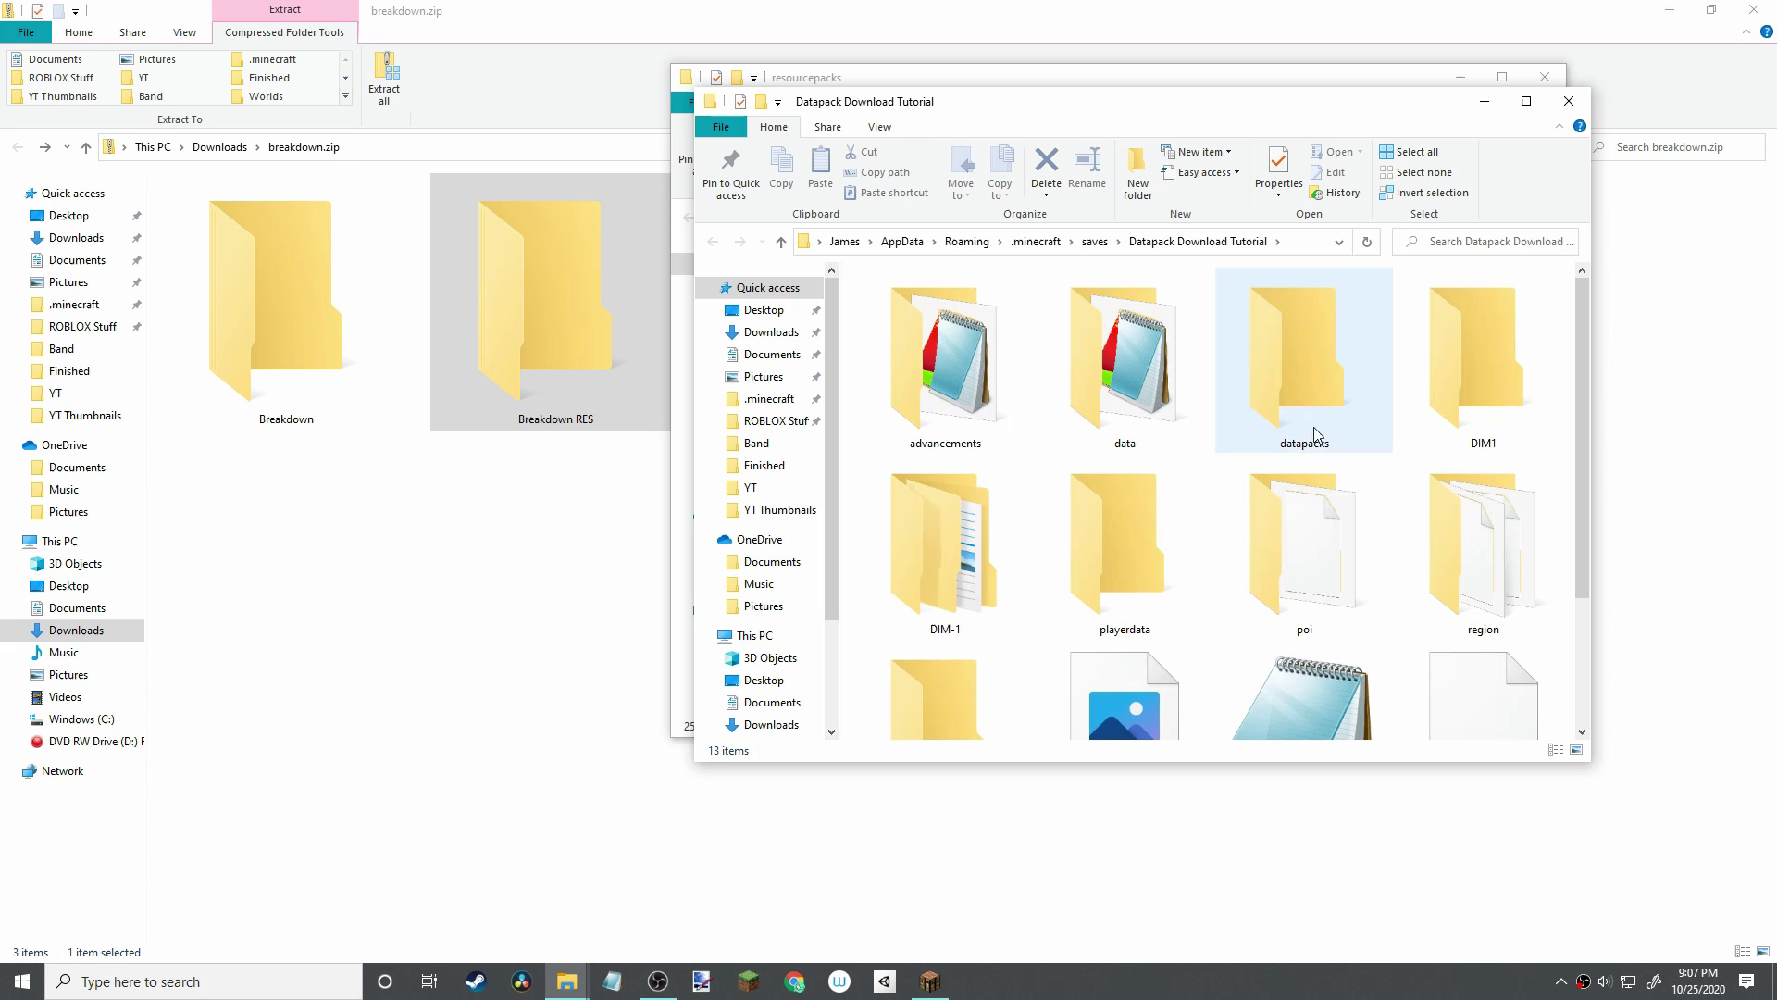
pyautogui.doubleClick(1301, 370)
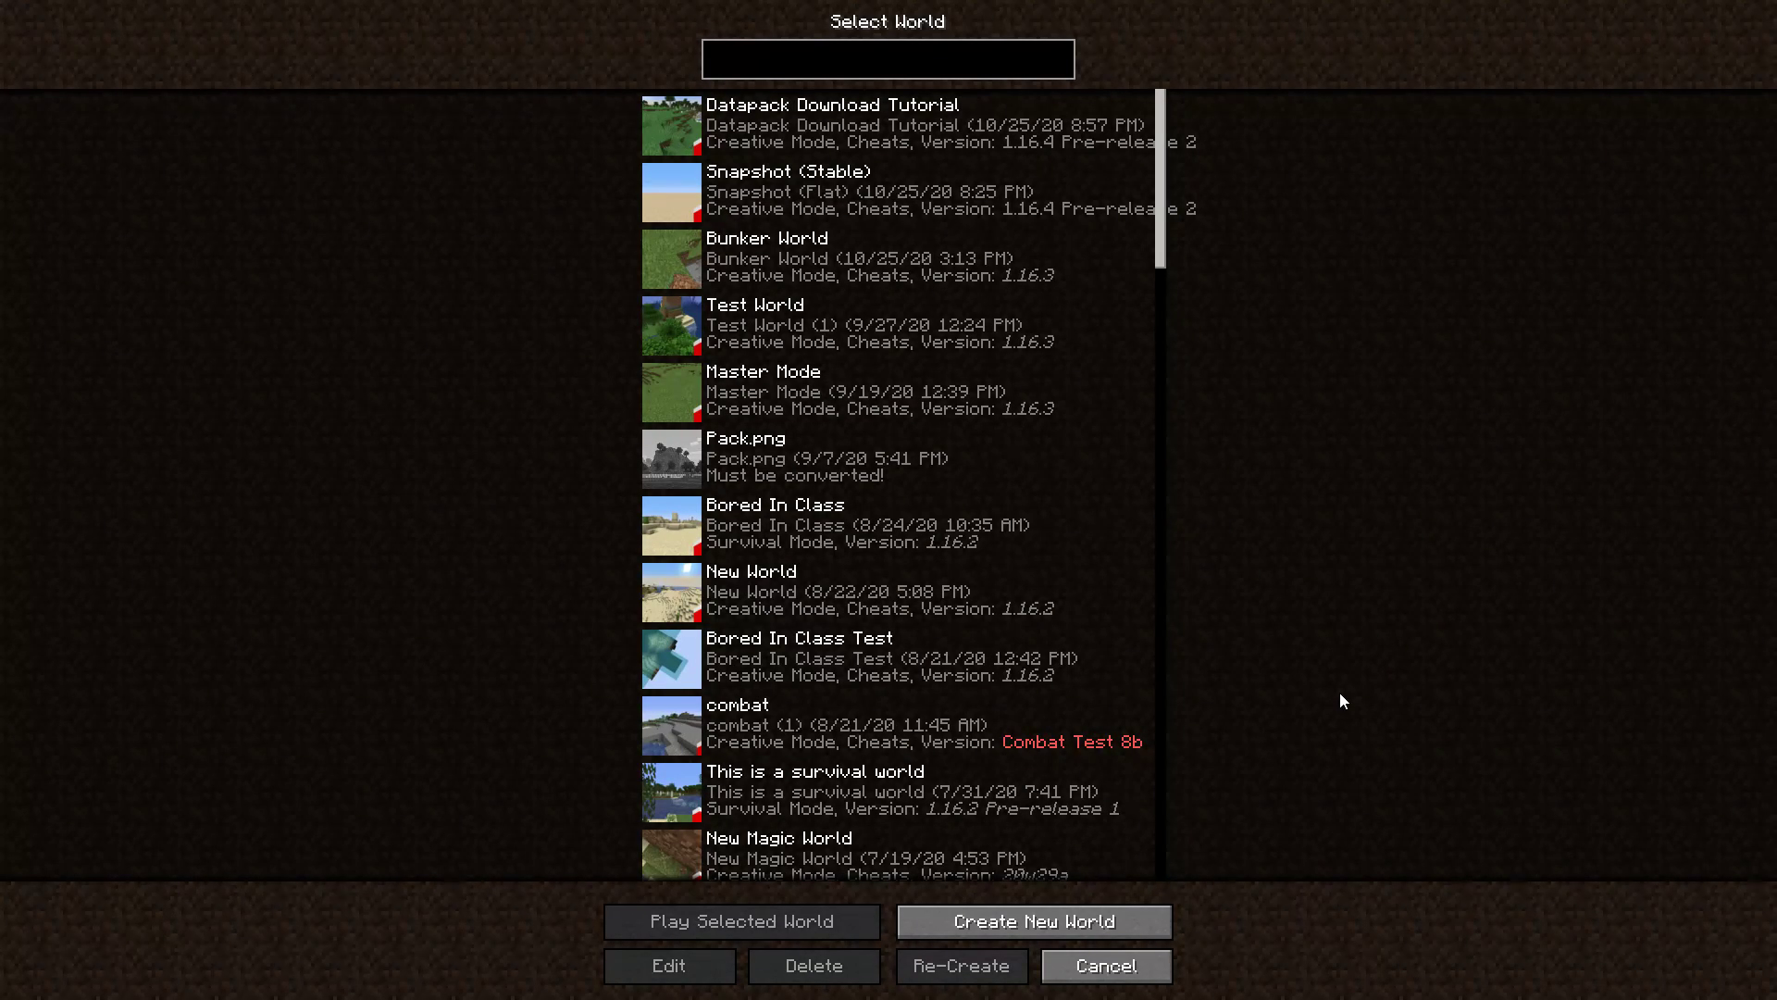
pyautogui.moveTo(683, 137)
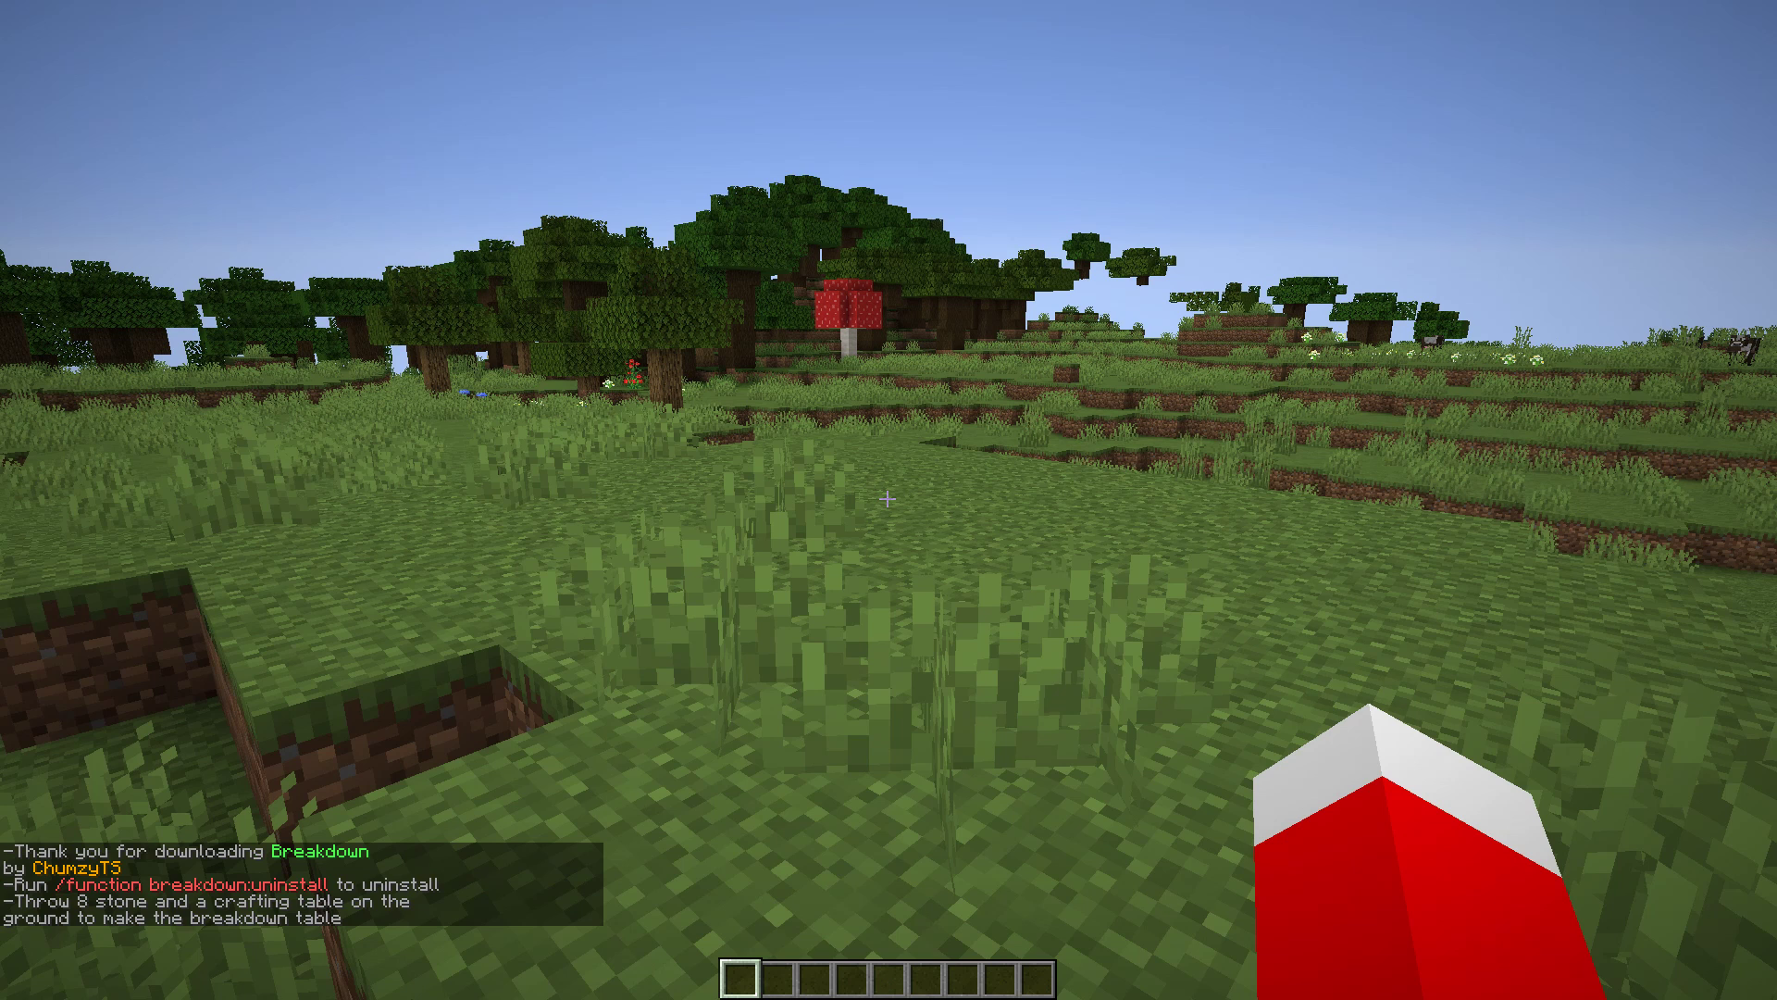
# - Run /datapack list and check the details of the Breakdown entry among the enabled data packs
pyautogui.press('/')
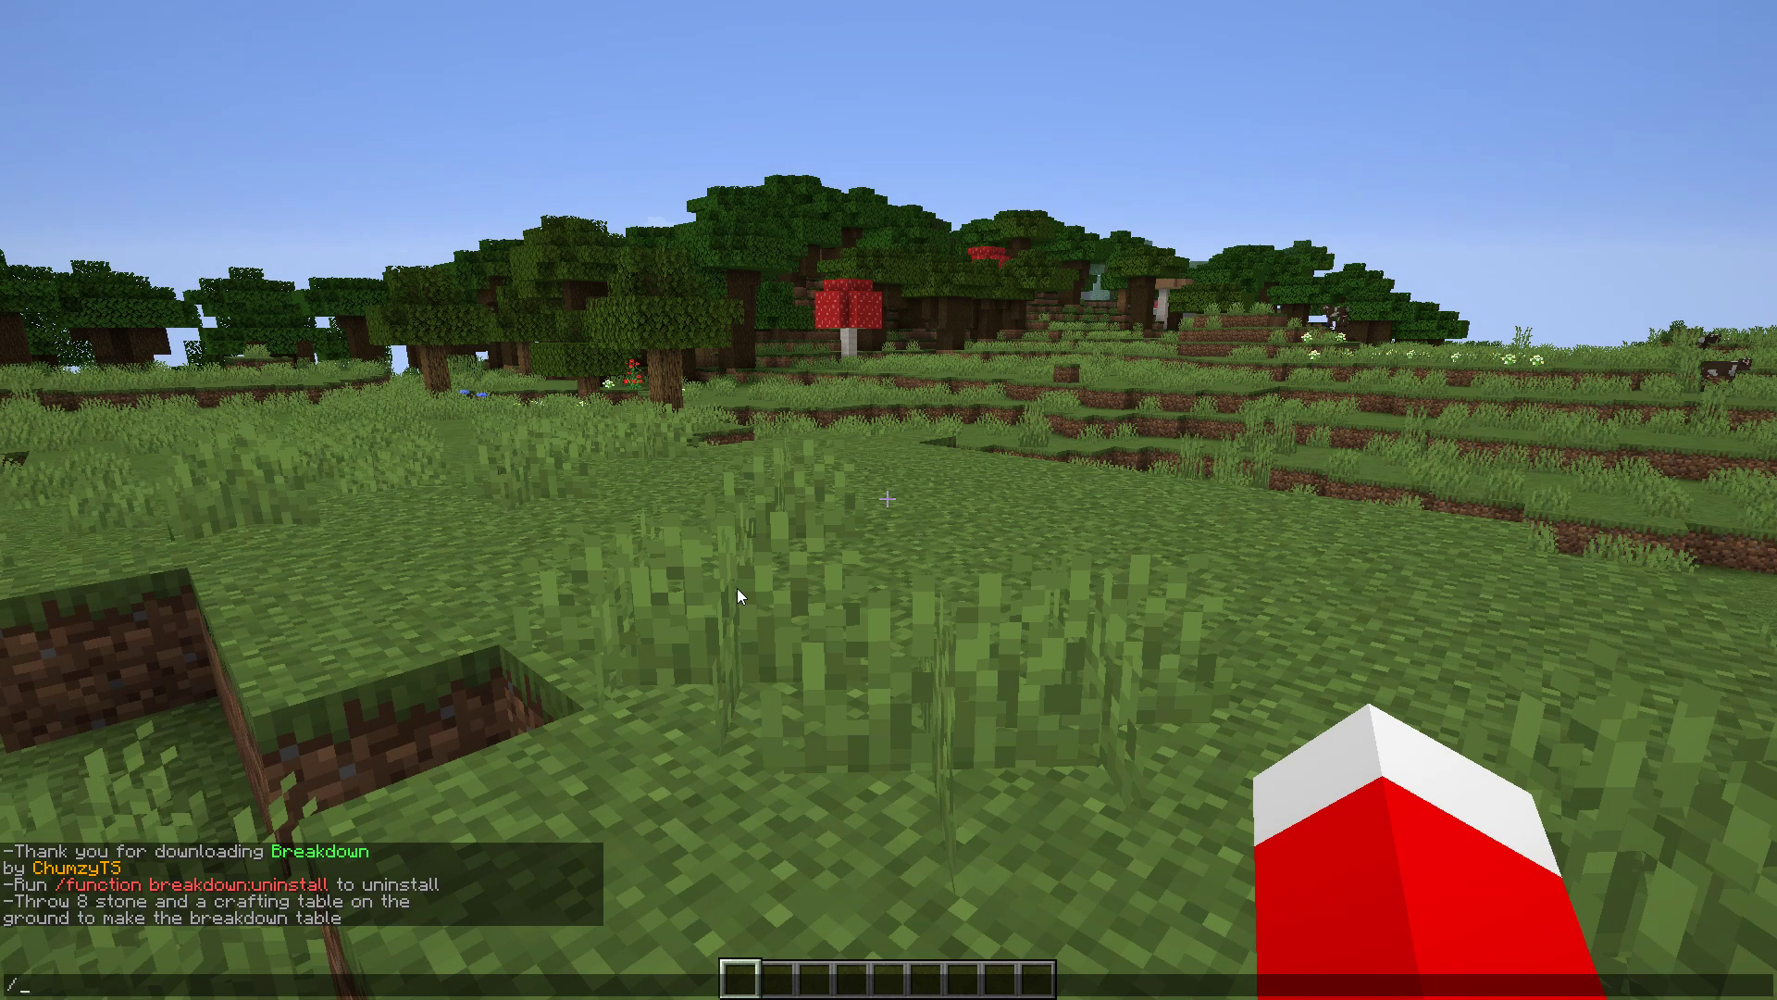
pyautogui.write('datapack')
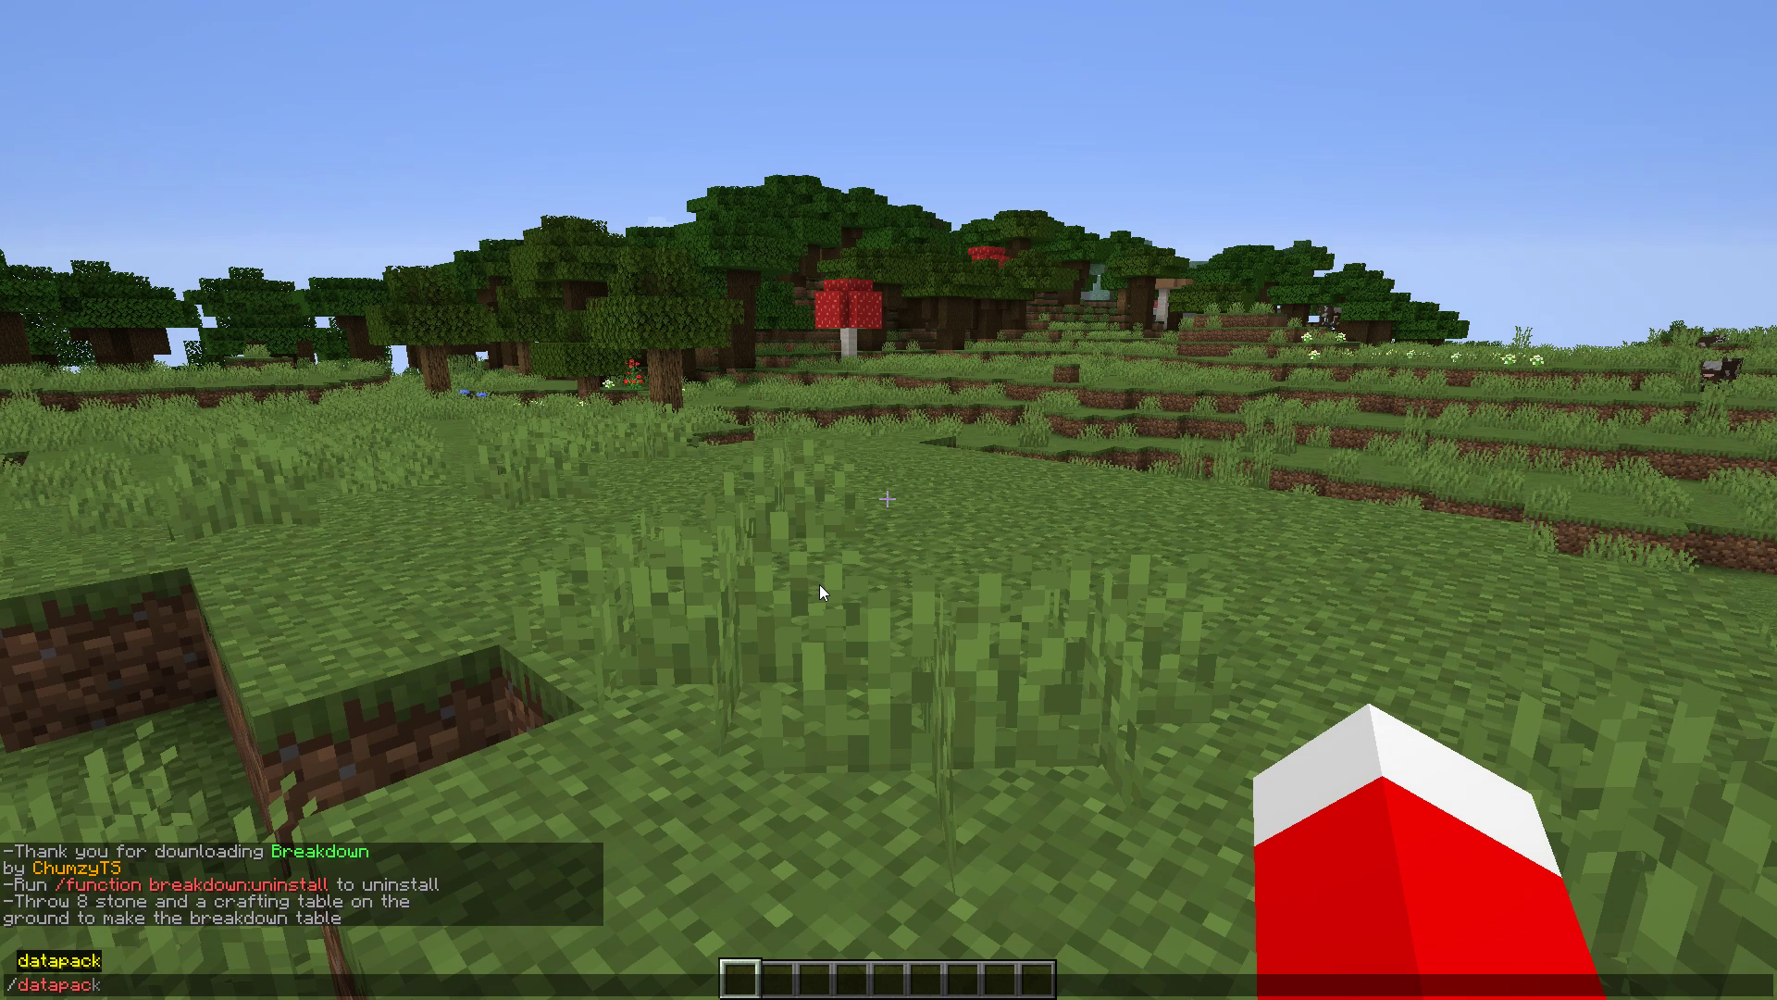
pyautogui.write(' list')
pyautogui.press('Return')
pyautogui.press('/')
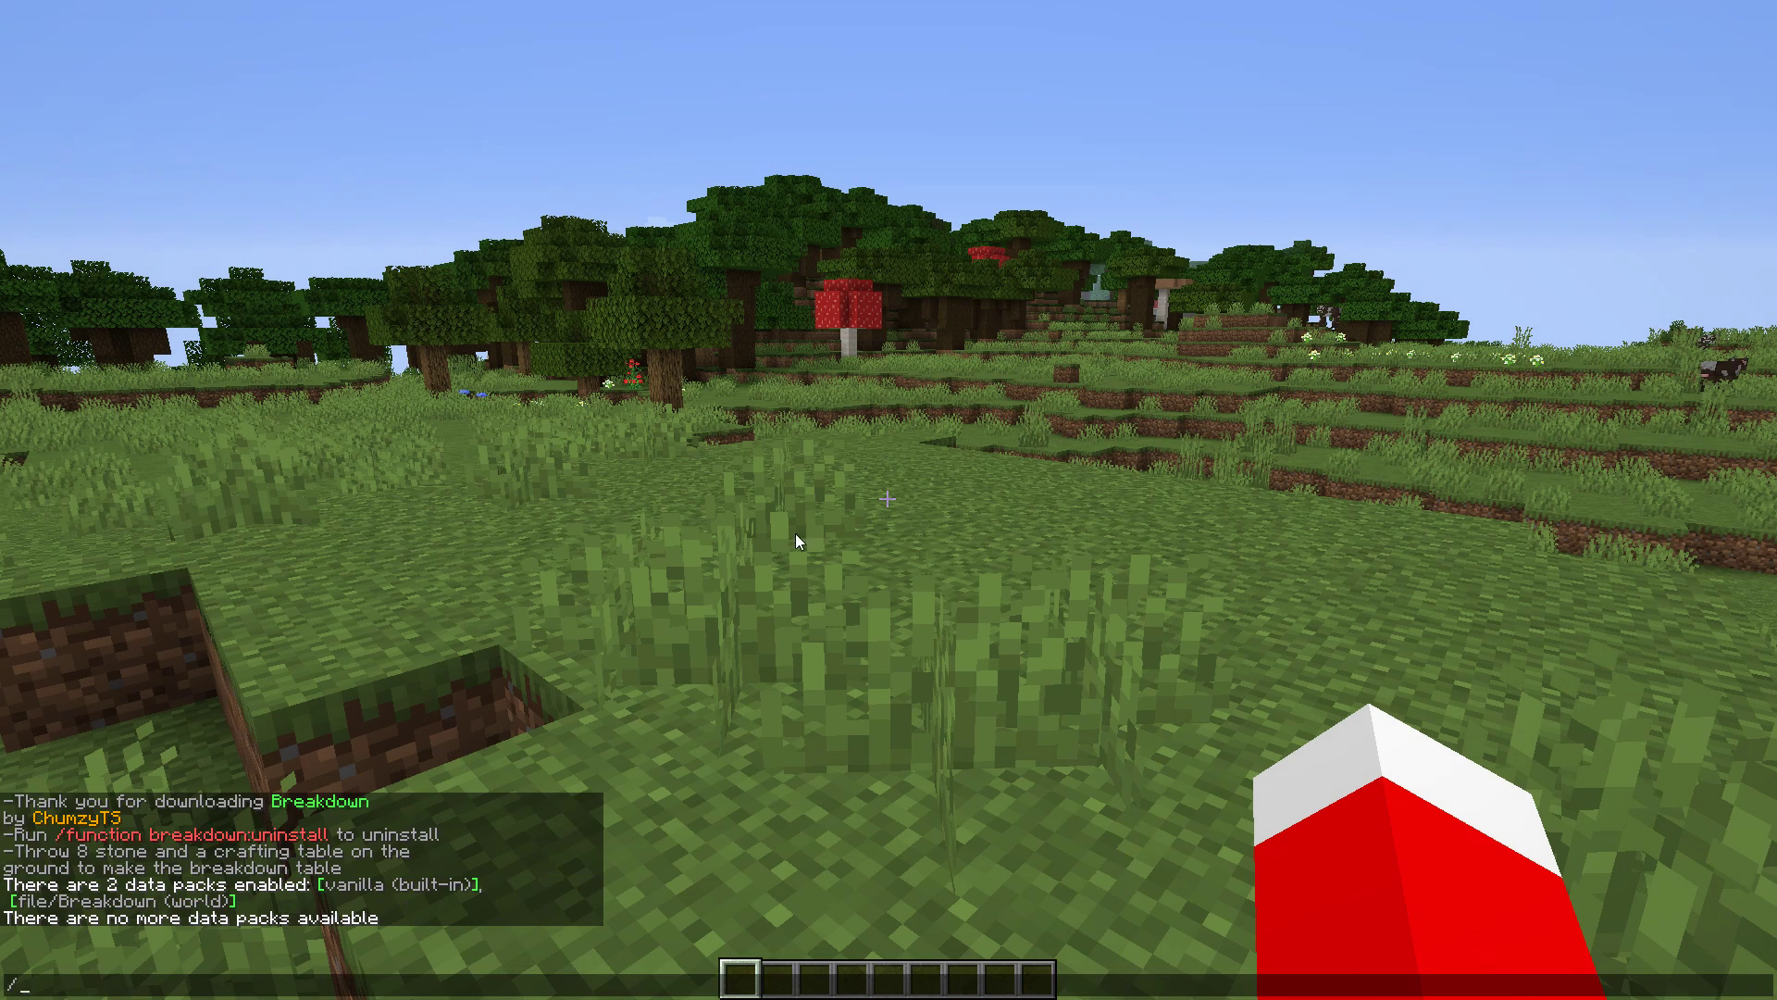
pyautogui.moveTo(71, 904)
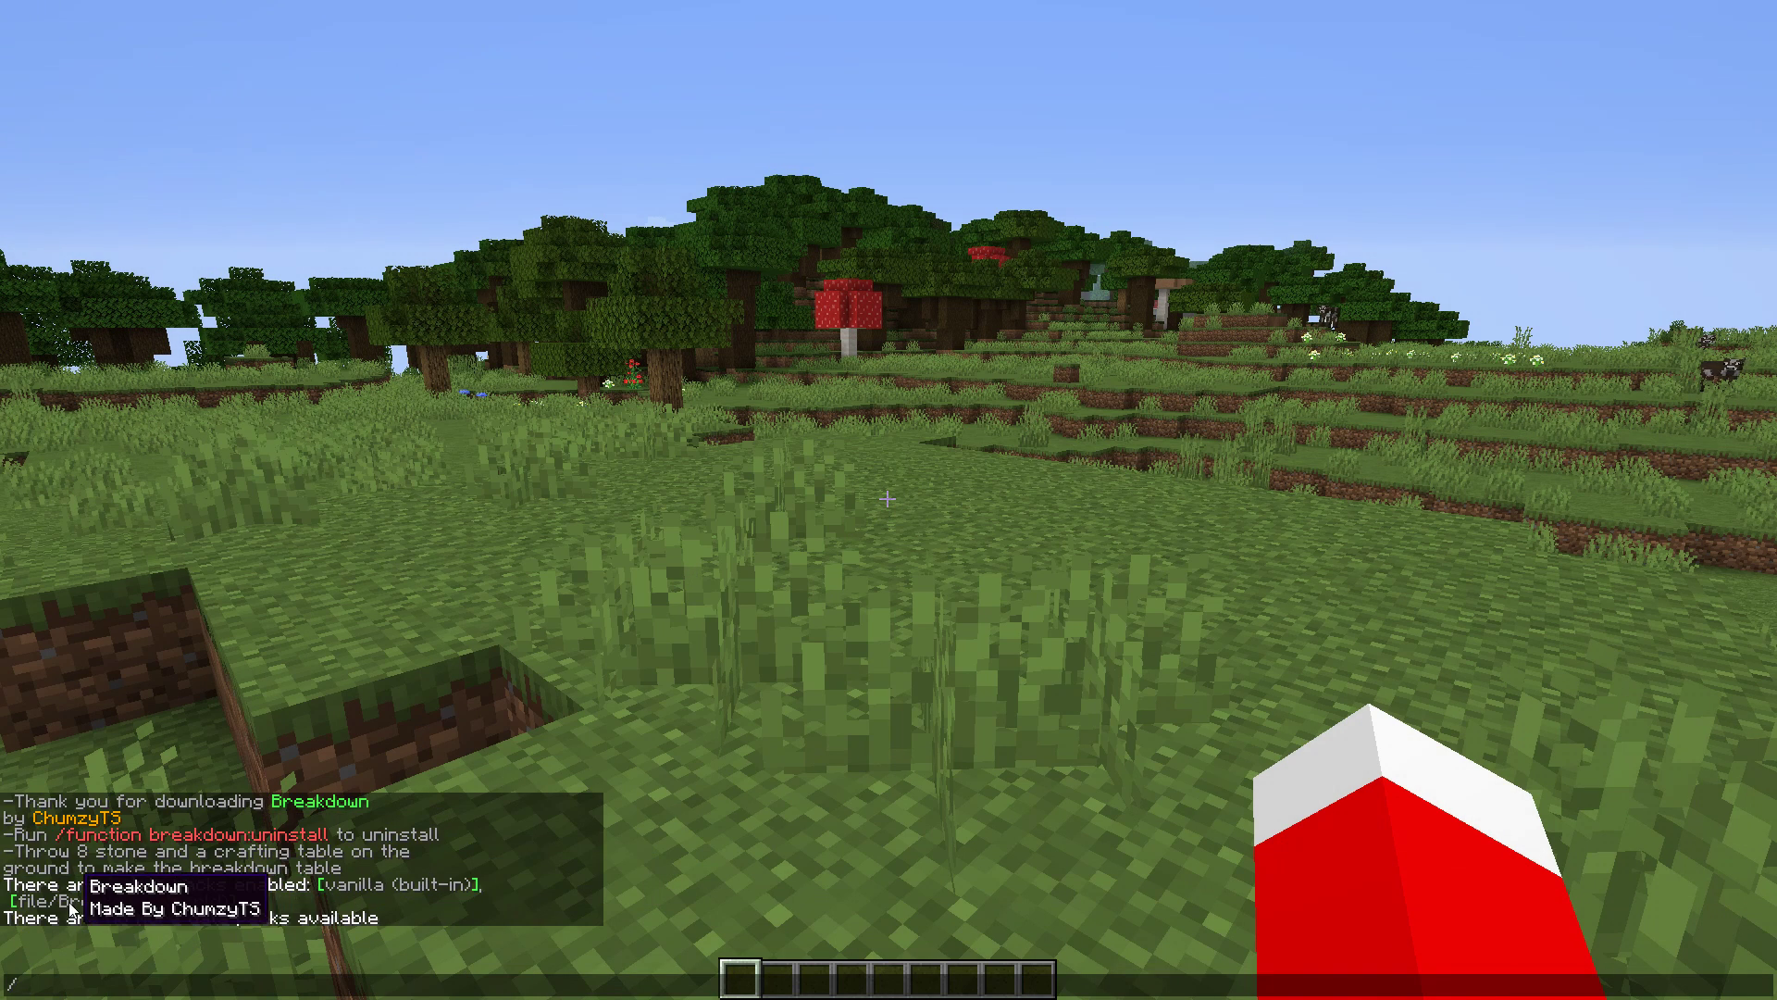
pyautogui.press('Escape')
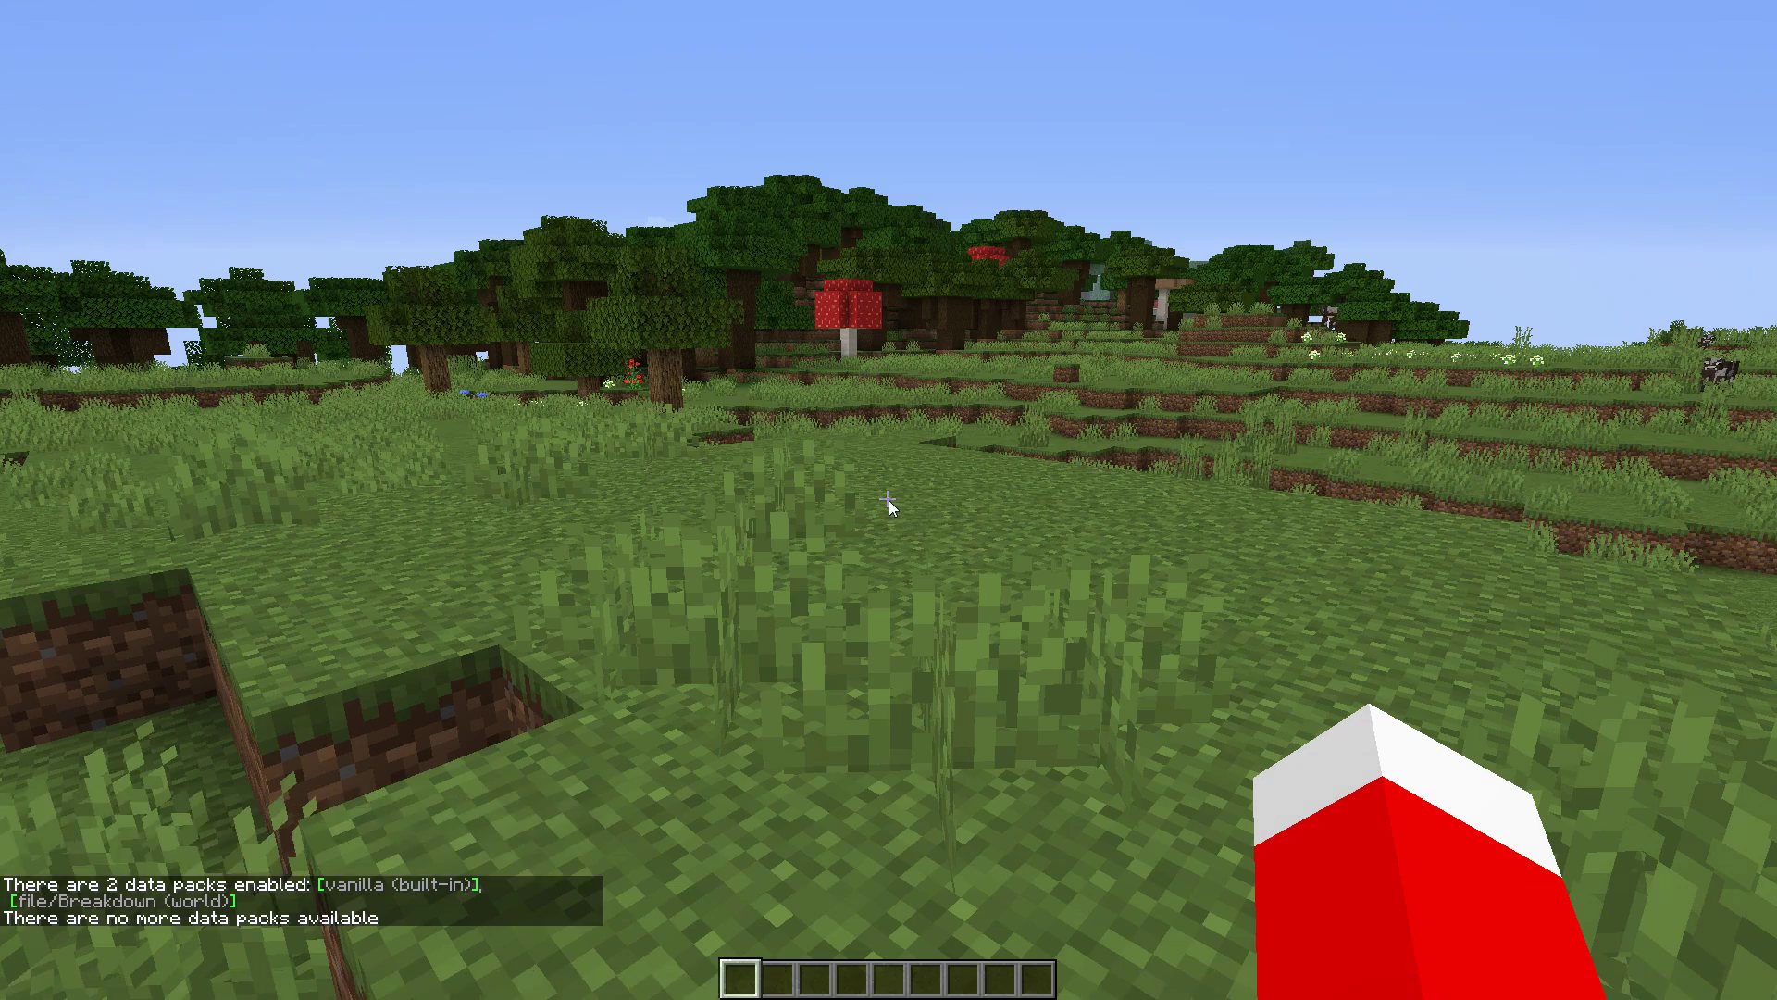
pyautogui.press('Escape')
pyautogui.press('Escape')
# - Run the function breakdown:get/chunk/gold to obtain a Gold Chunk and drop the item
pyautogui.press('/')
pyautogui.write('function')
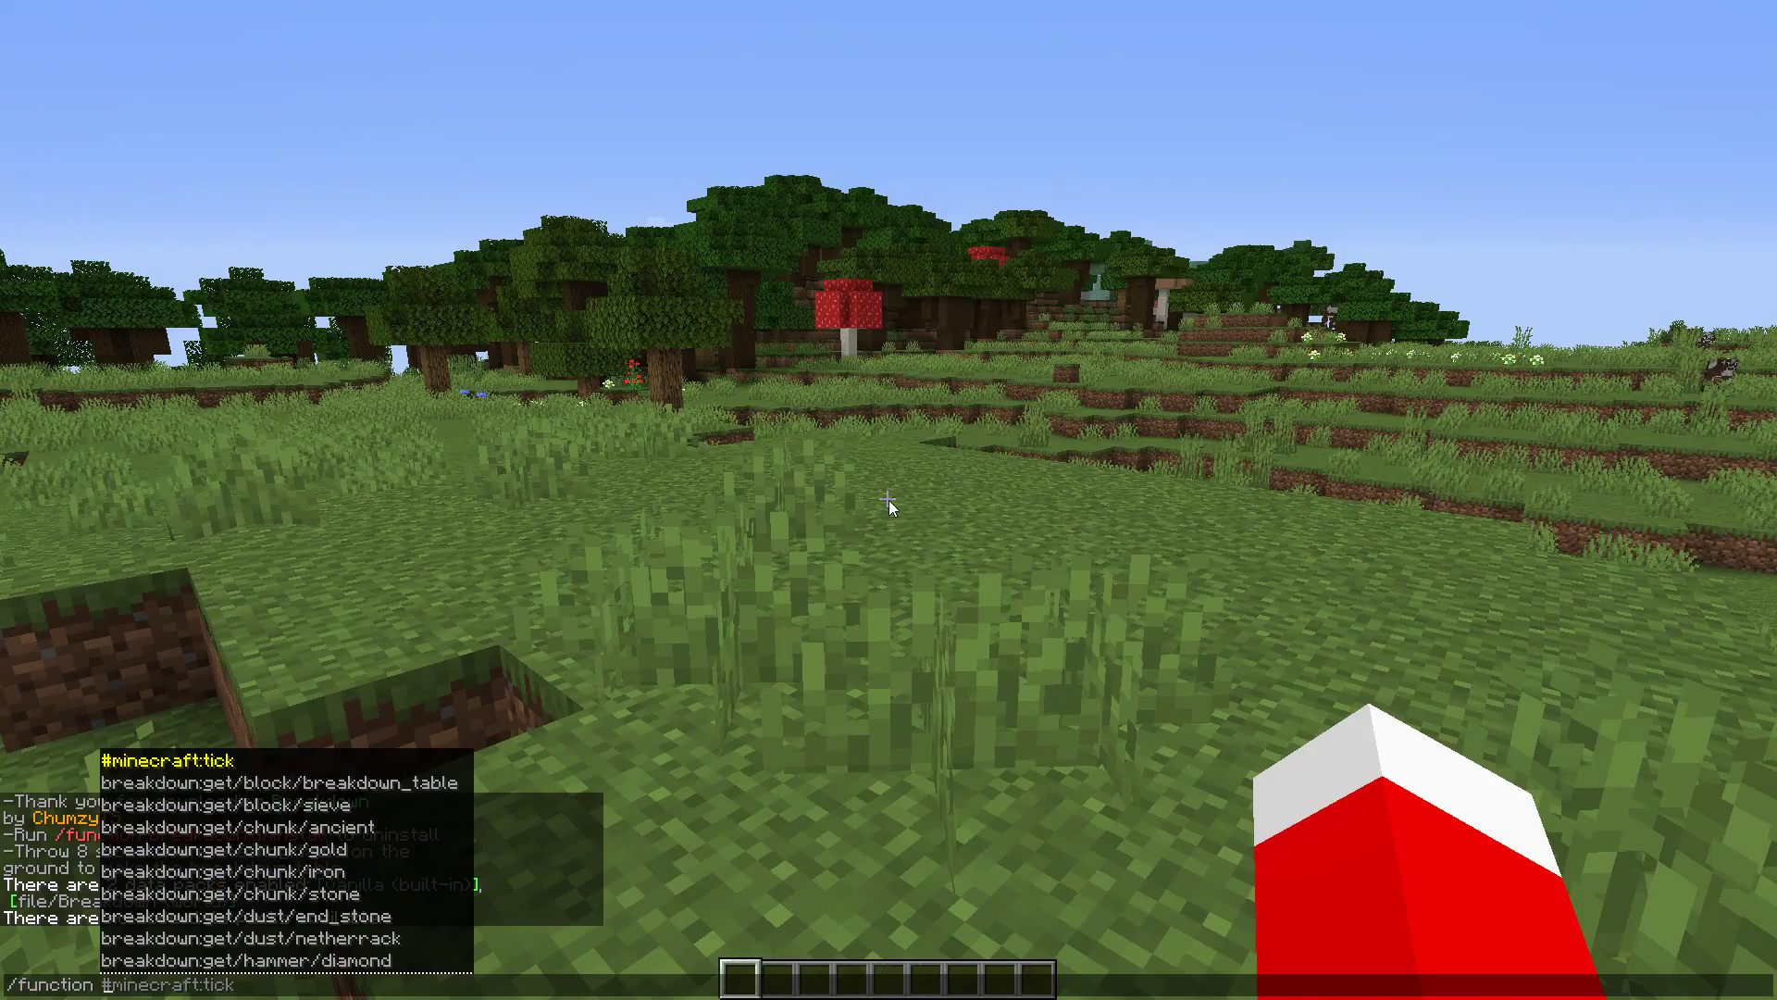
pyautogui.press('Down')
pyautogui.press('Down')
pyautogui.press('Down')
pyautogui.press('Down')
pyautogui.press('Tab')
pyautogui.press('Return')
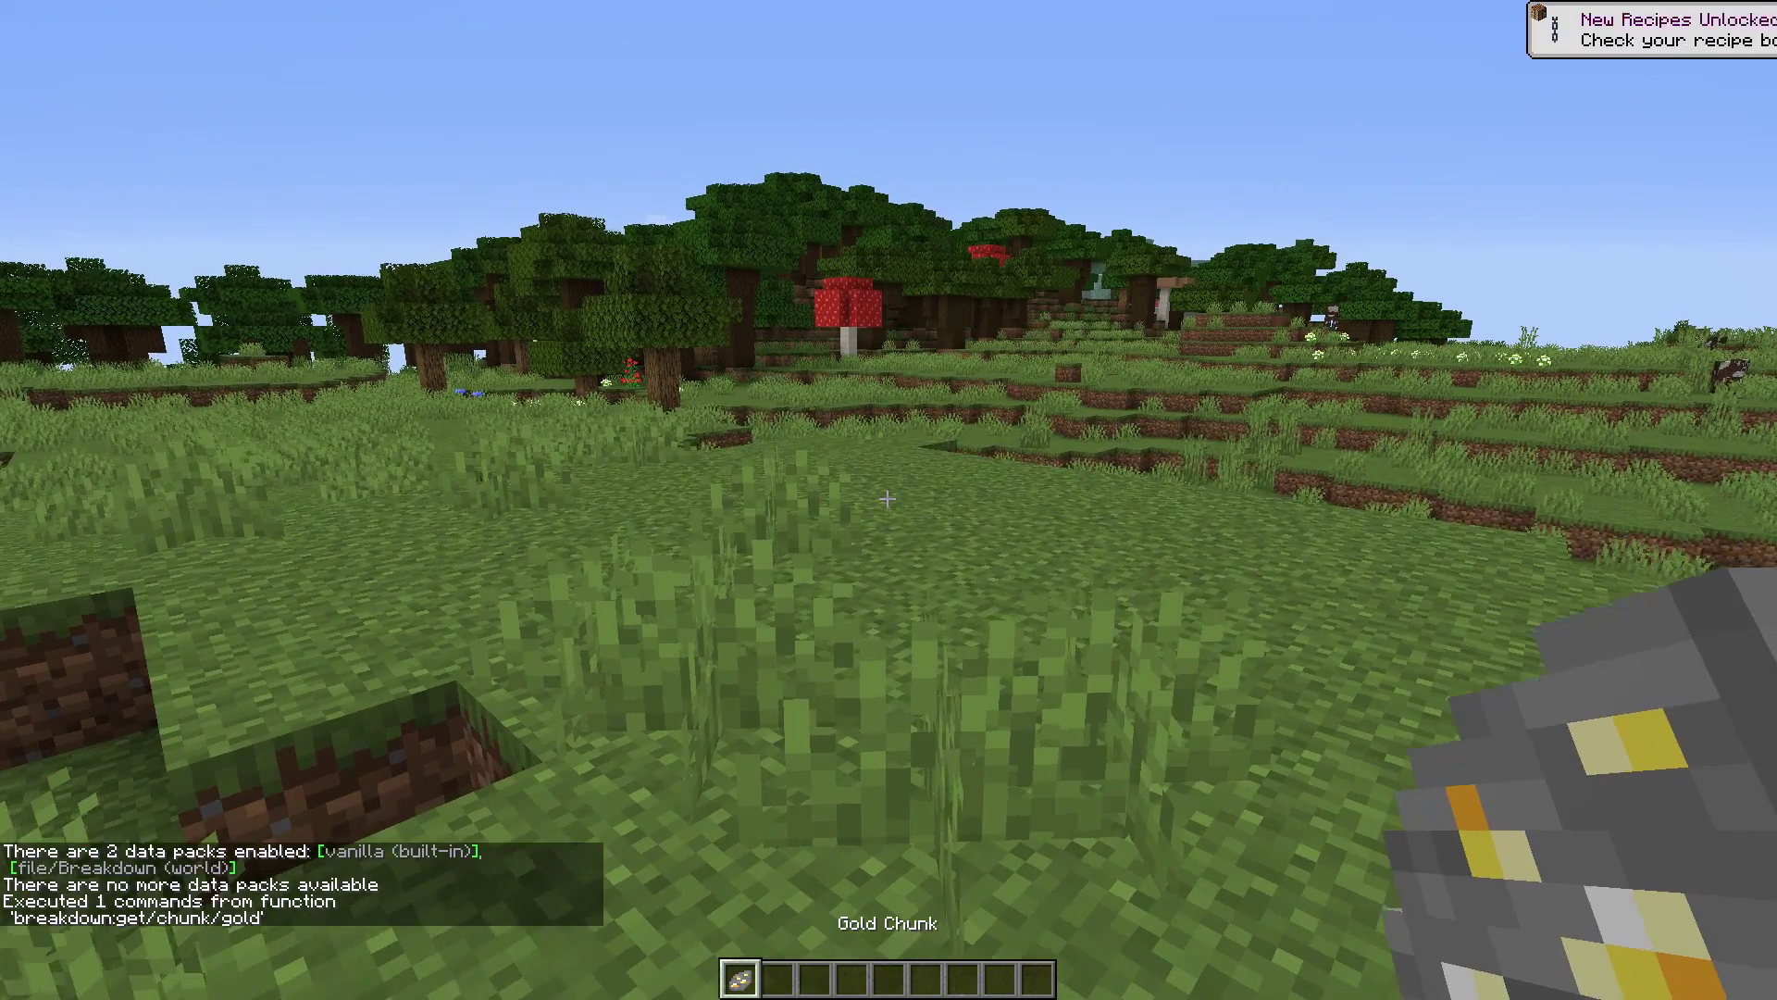
pyautogui.press('q')
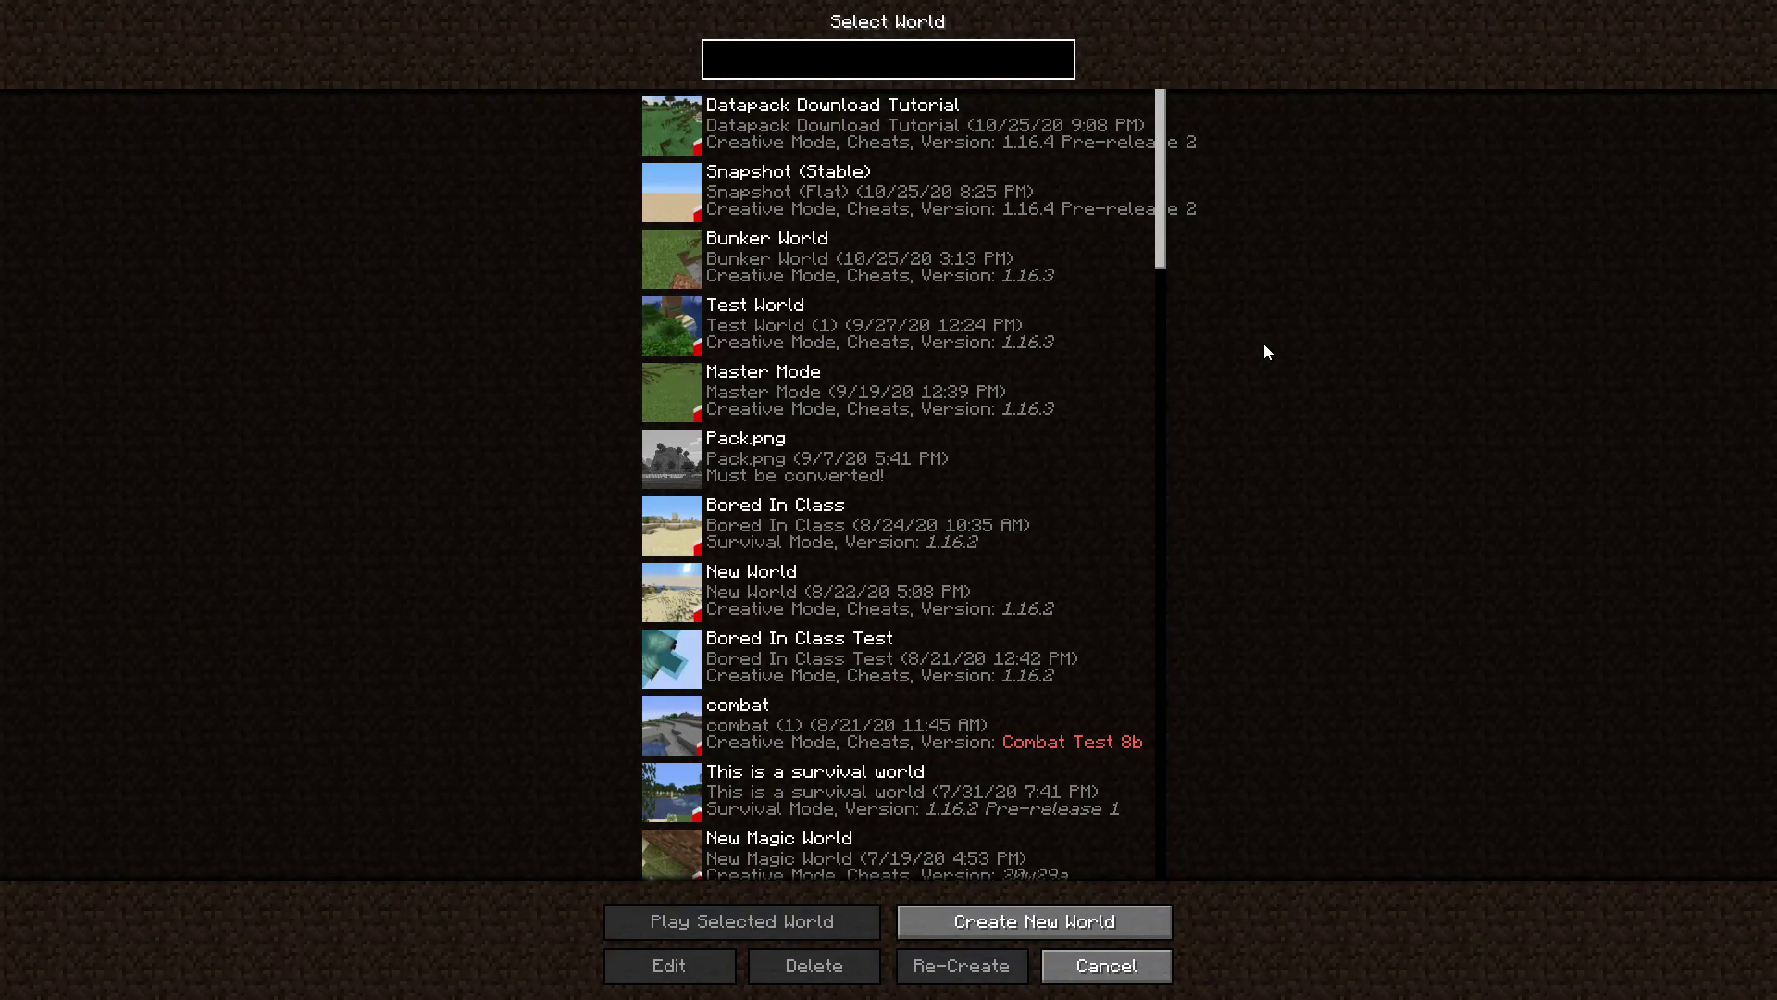
# - Start setting up a new world and name it "New Datapack World"
pyautogui.click(1113, 929)
pyautogui.hotkey('ctrl', 'a')
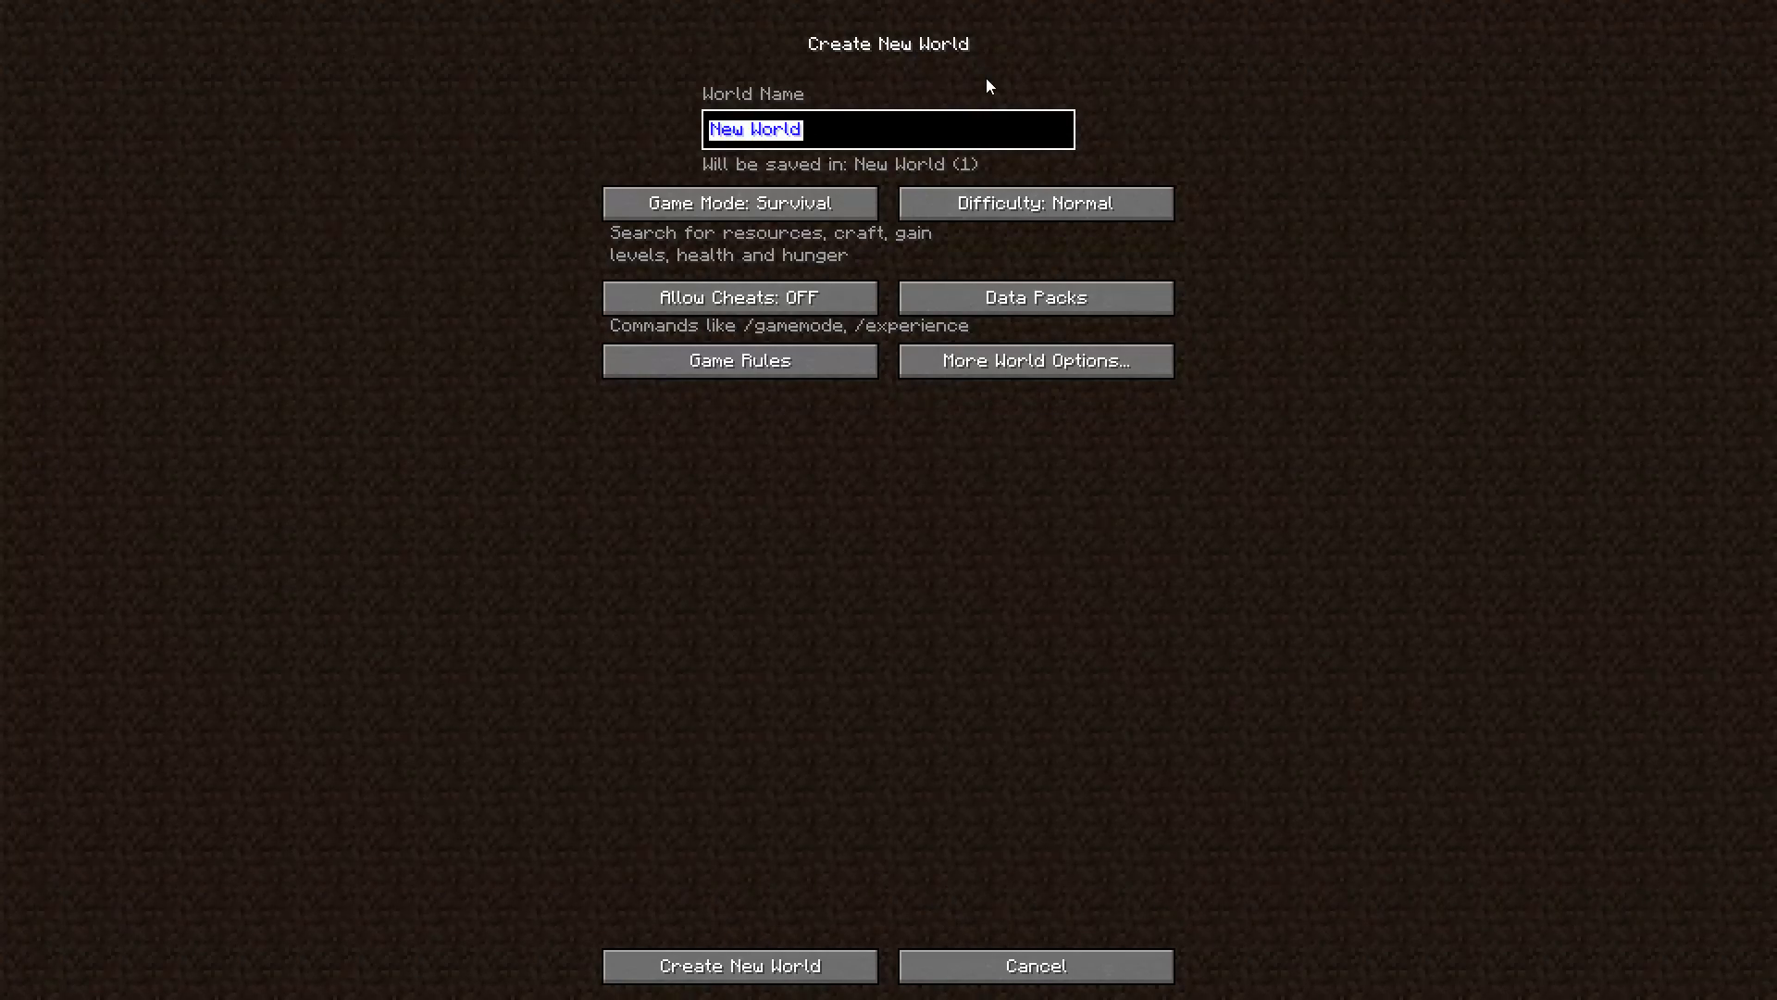
pyautogui.press('BackSpace')
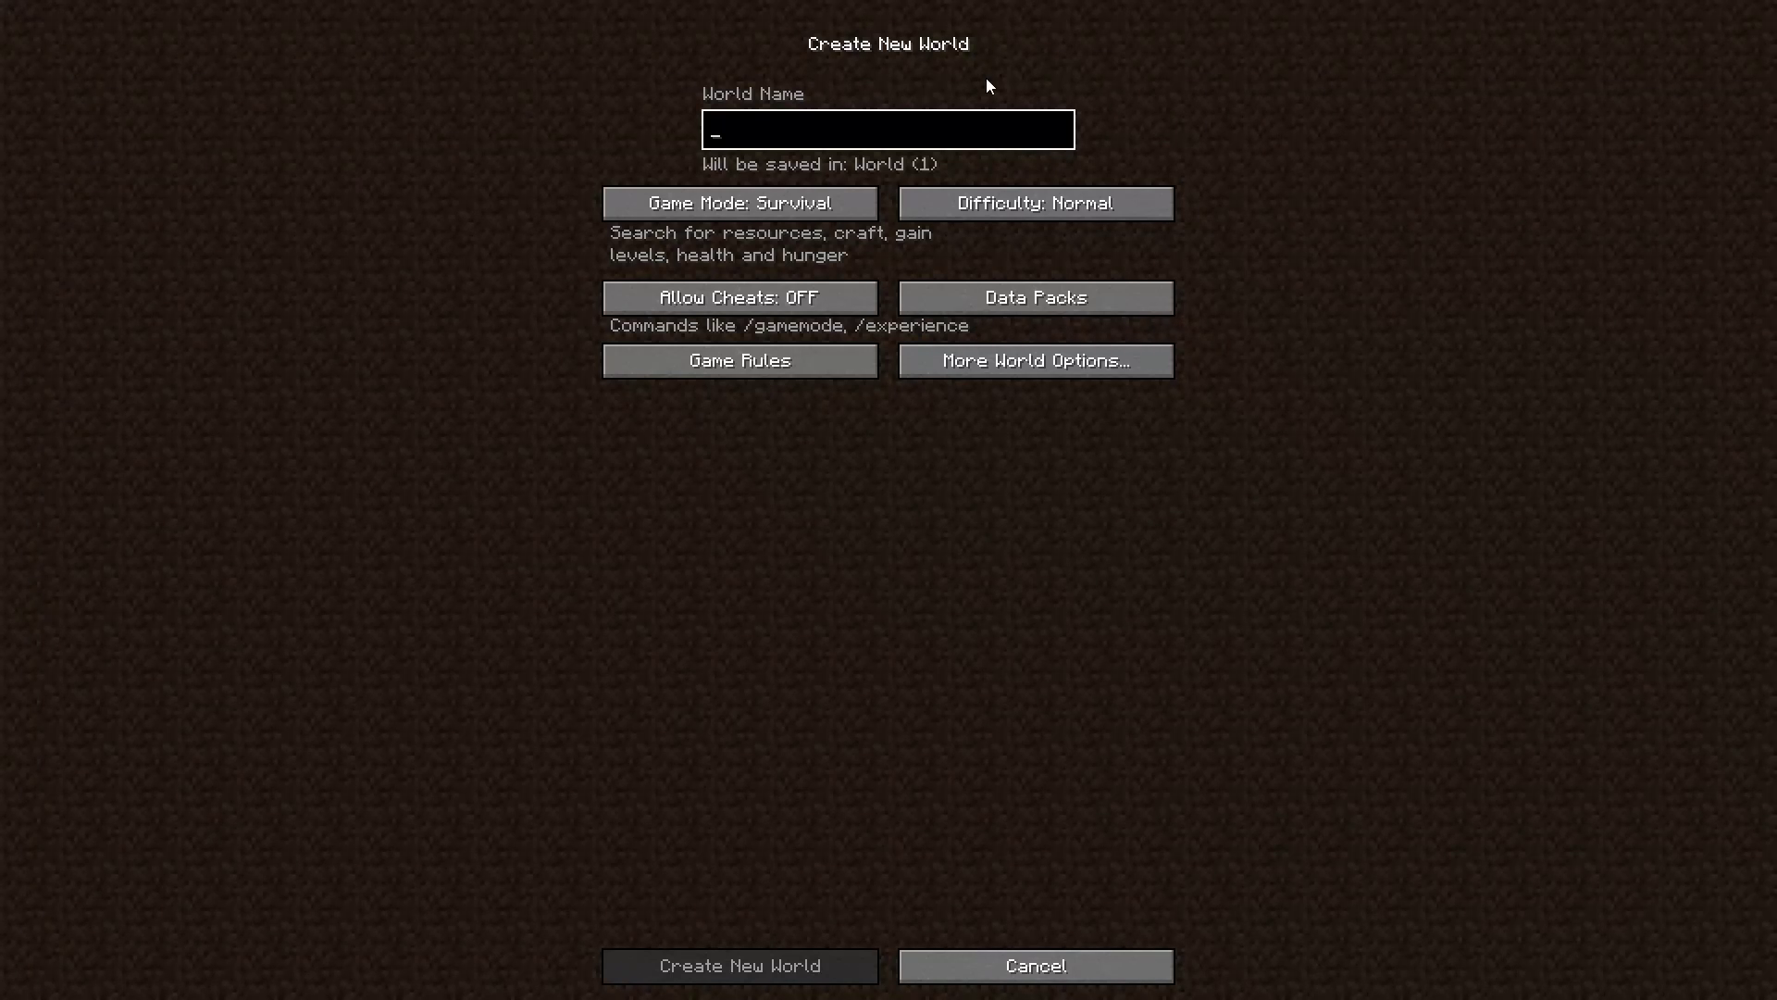
pyautogui.write('New Datapack W')
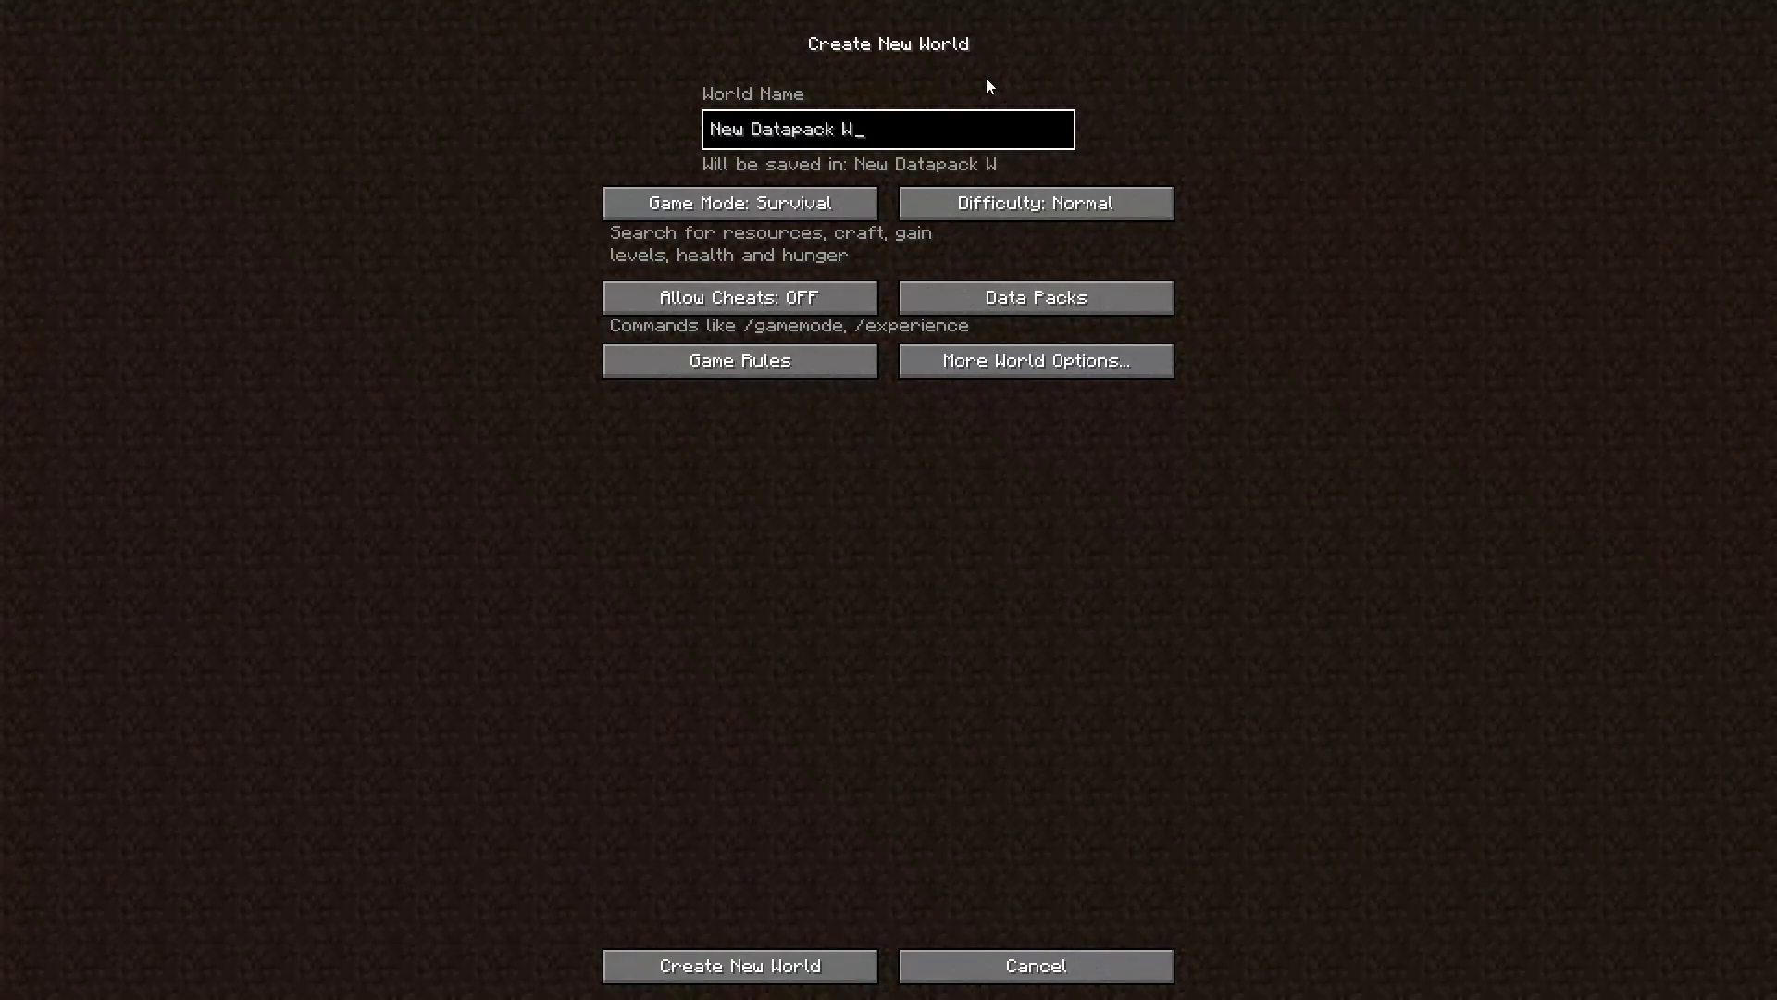
pyautogui.write('orld')
# - Add the Breakdown data pack to the new world's selected data packs and create the world
pyautogui.click(1140, 300)
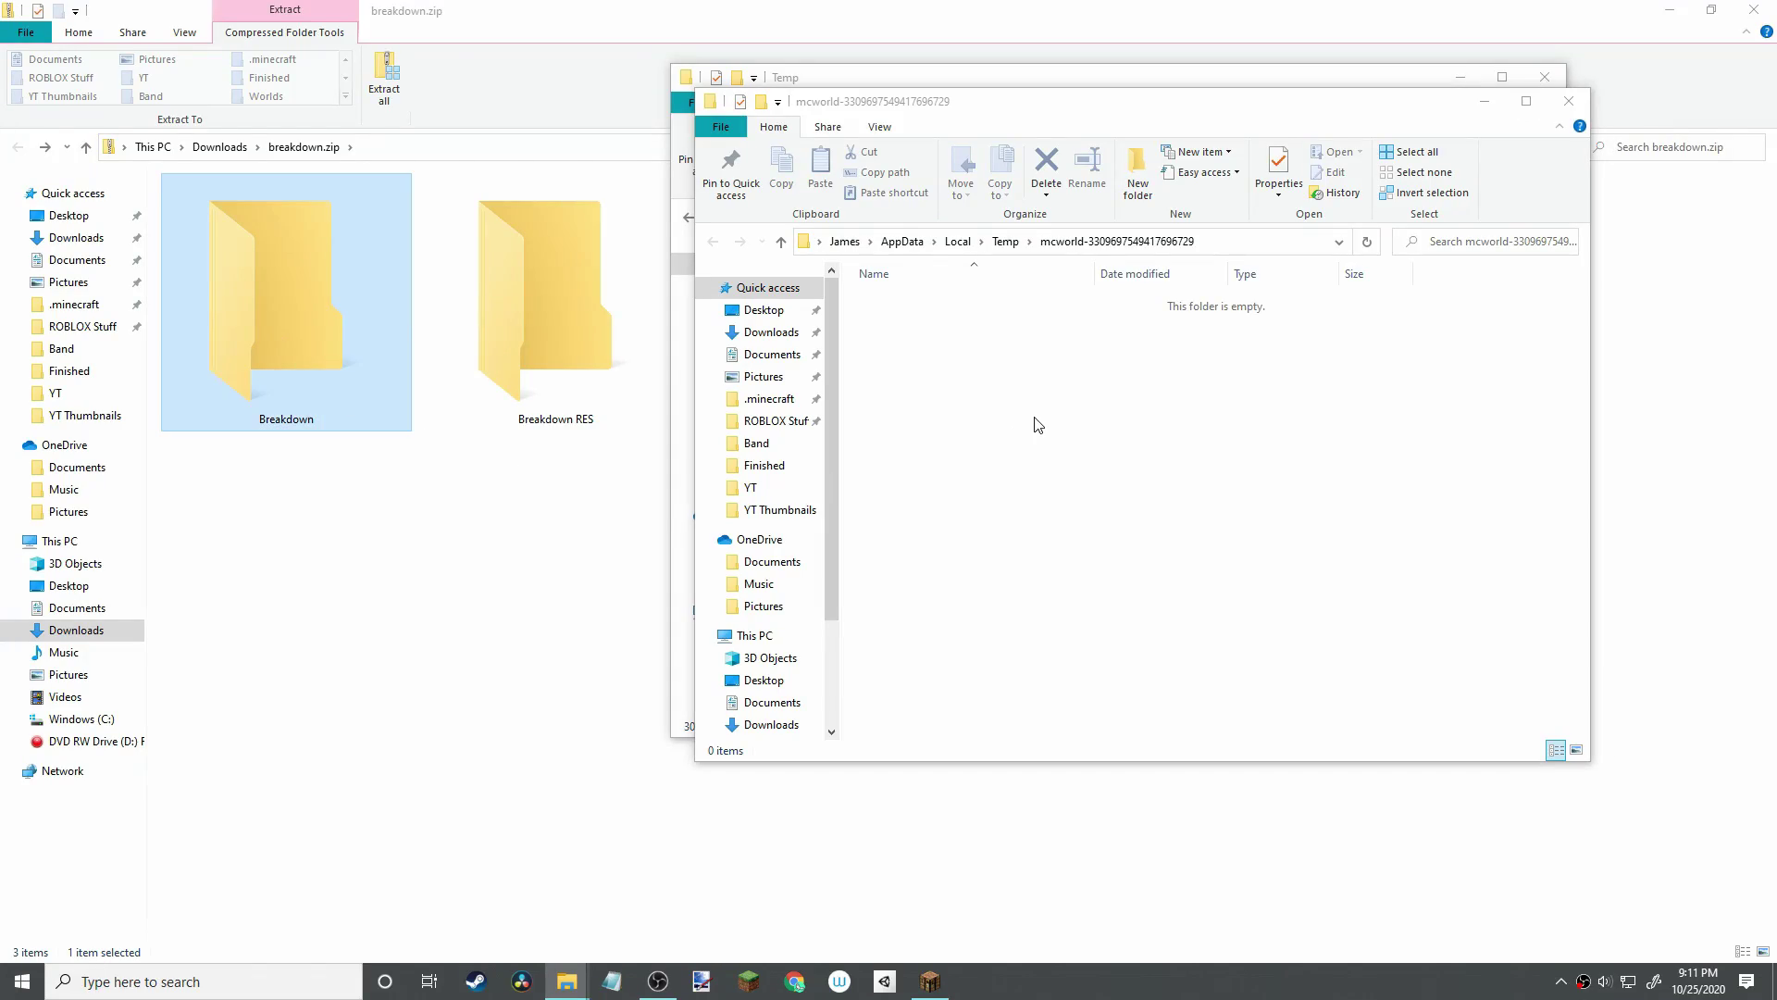
pyautogui.moveTo(1037, 424); pyautogui.dragTo(1041, 381)
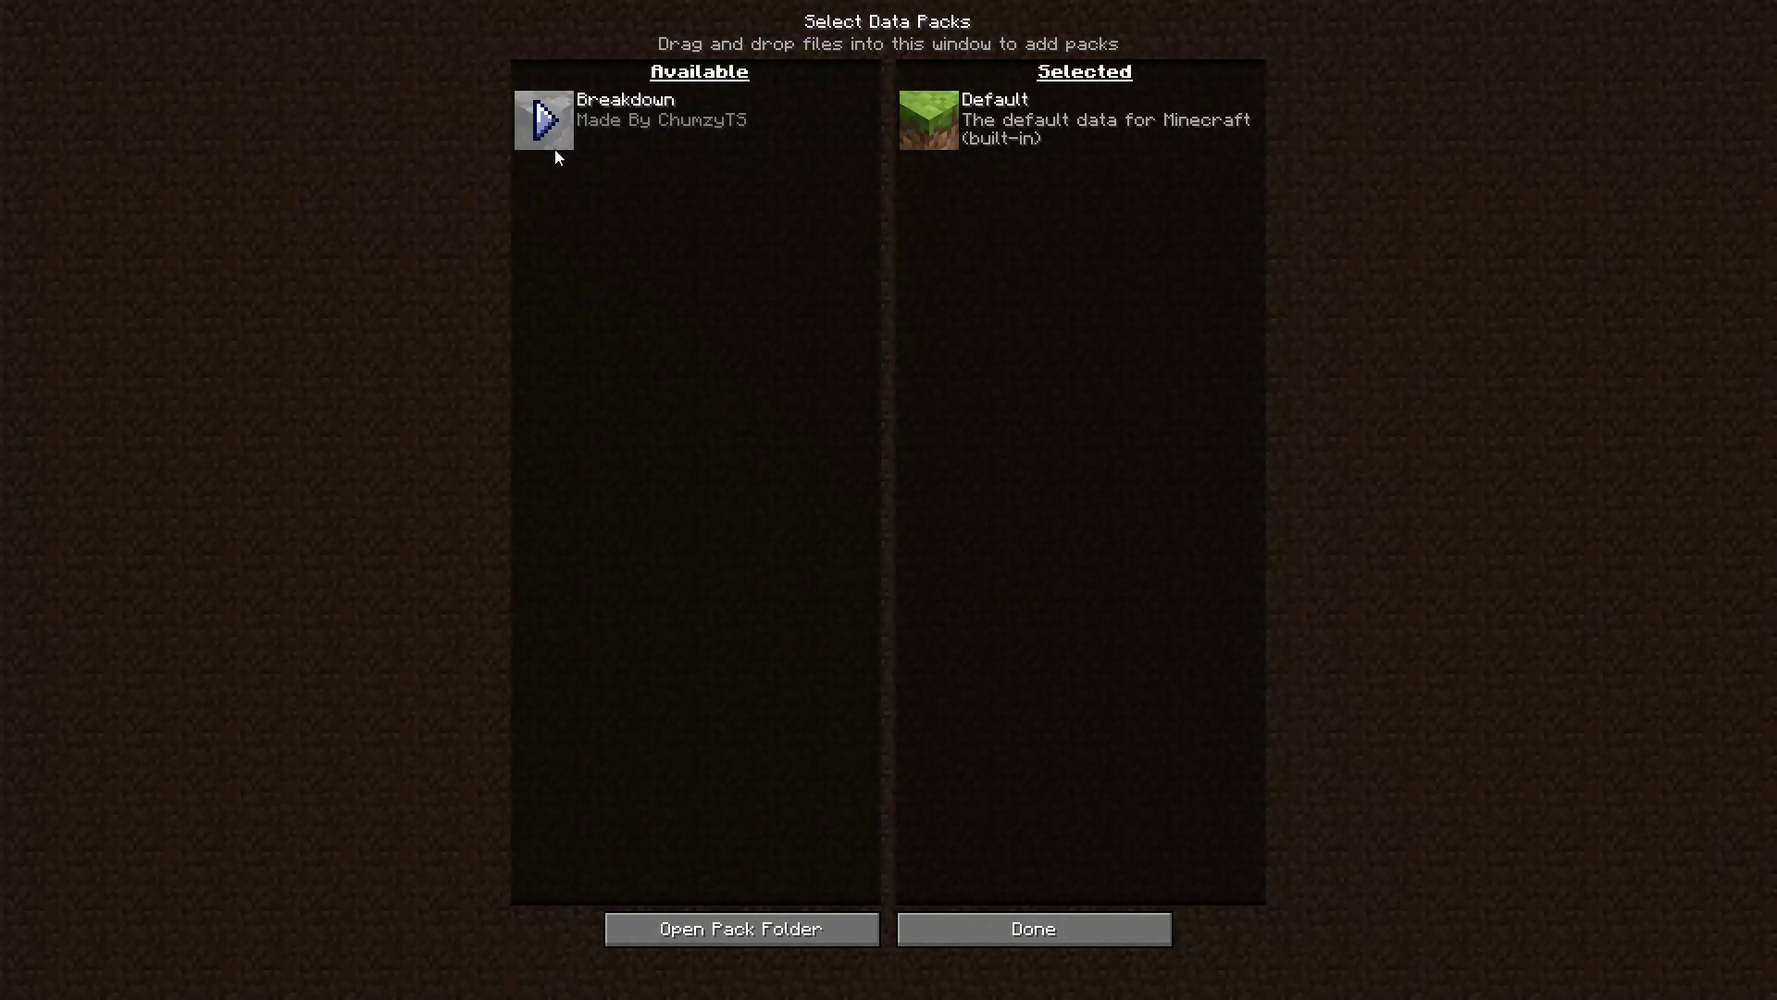
pyautogui.click(546, 121)
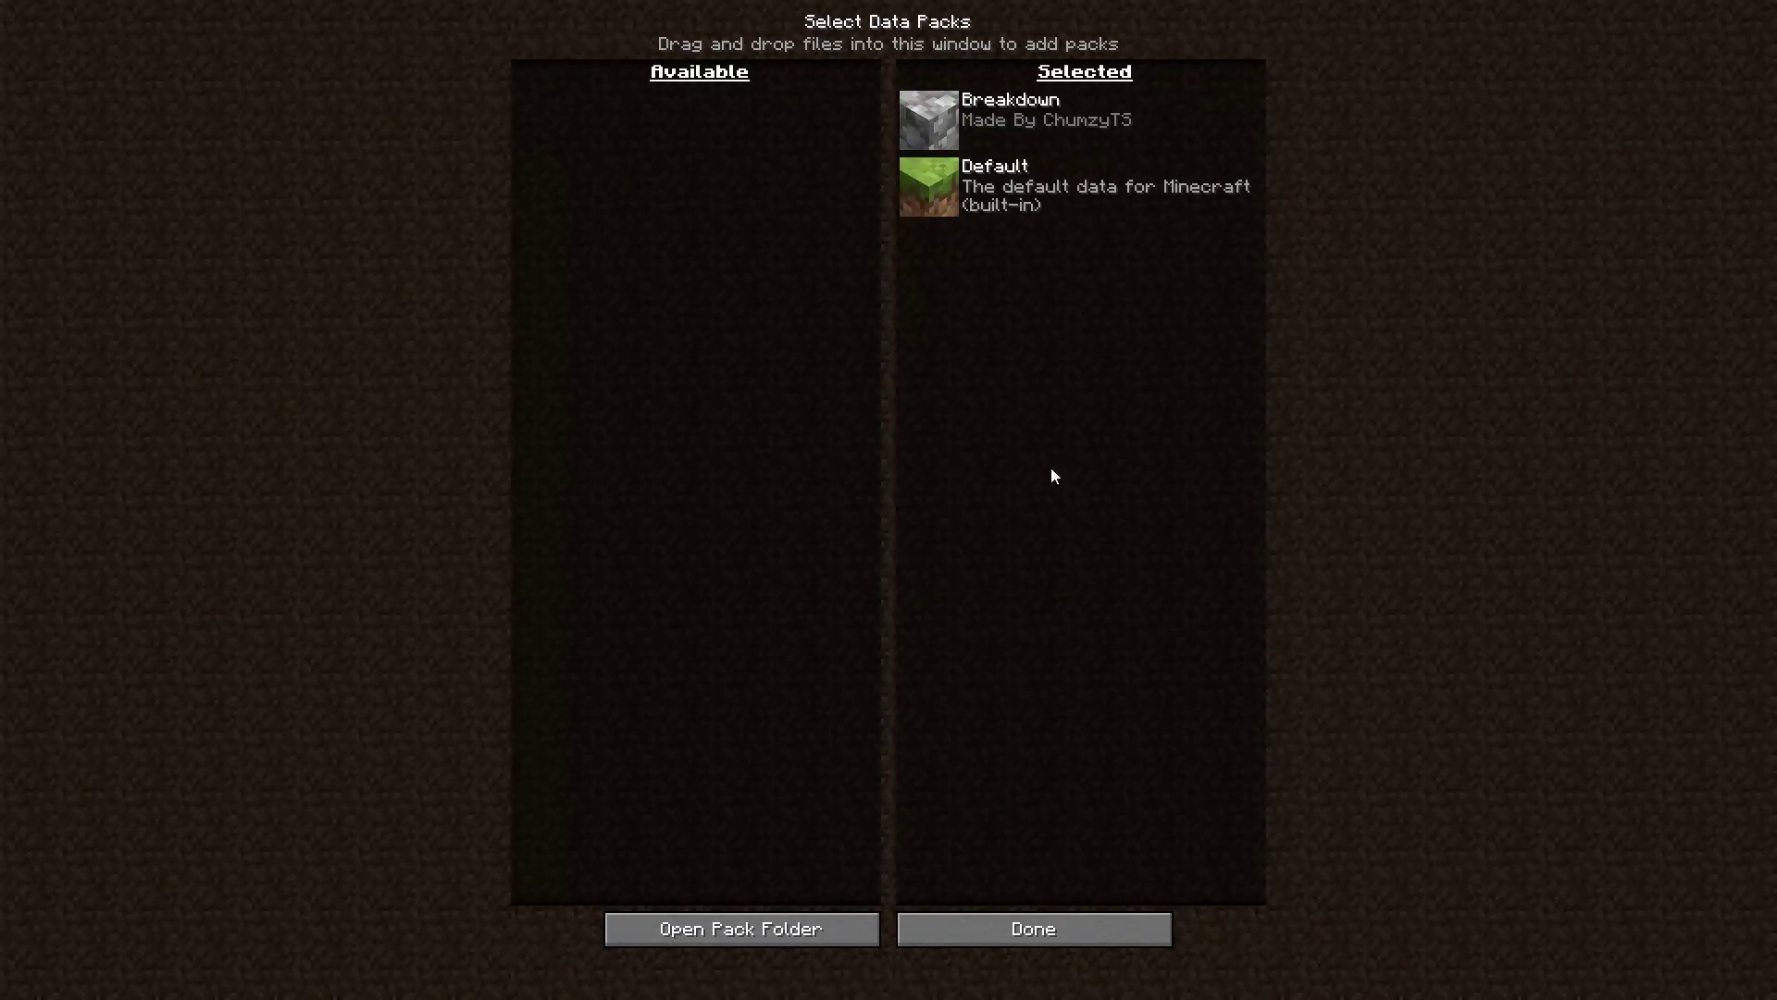
pyautogui.click(1033, 925)
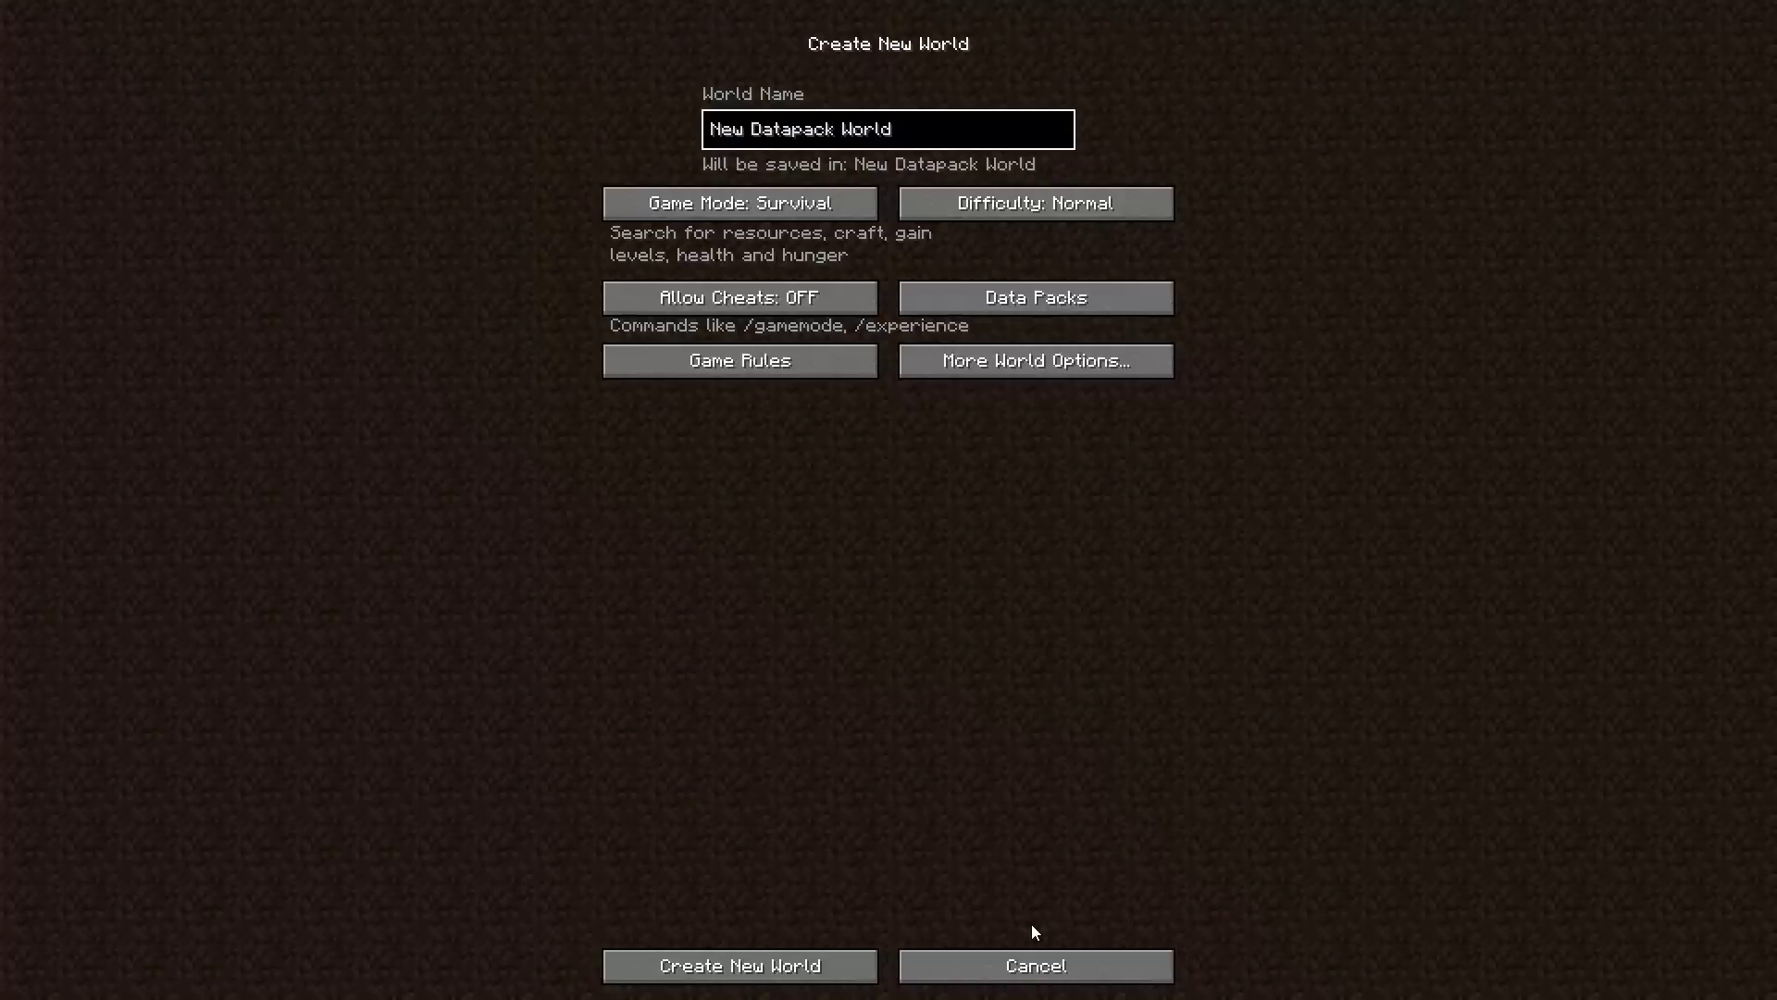
pyautogui.click(794, 967)
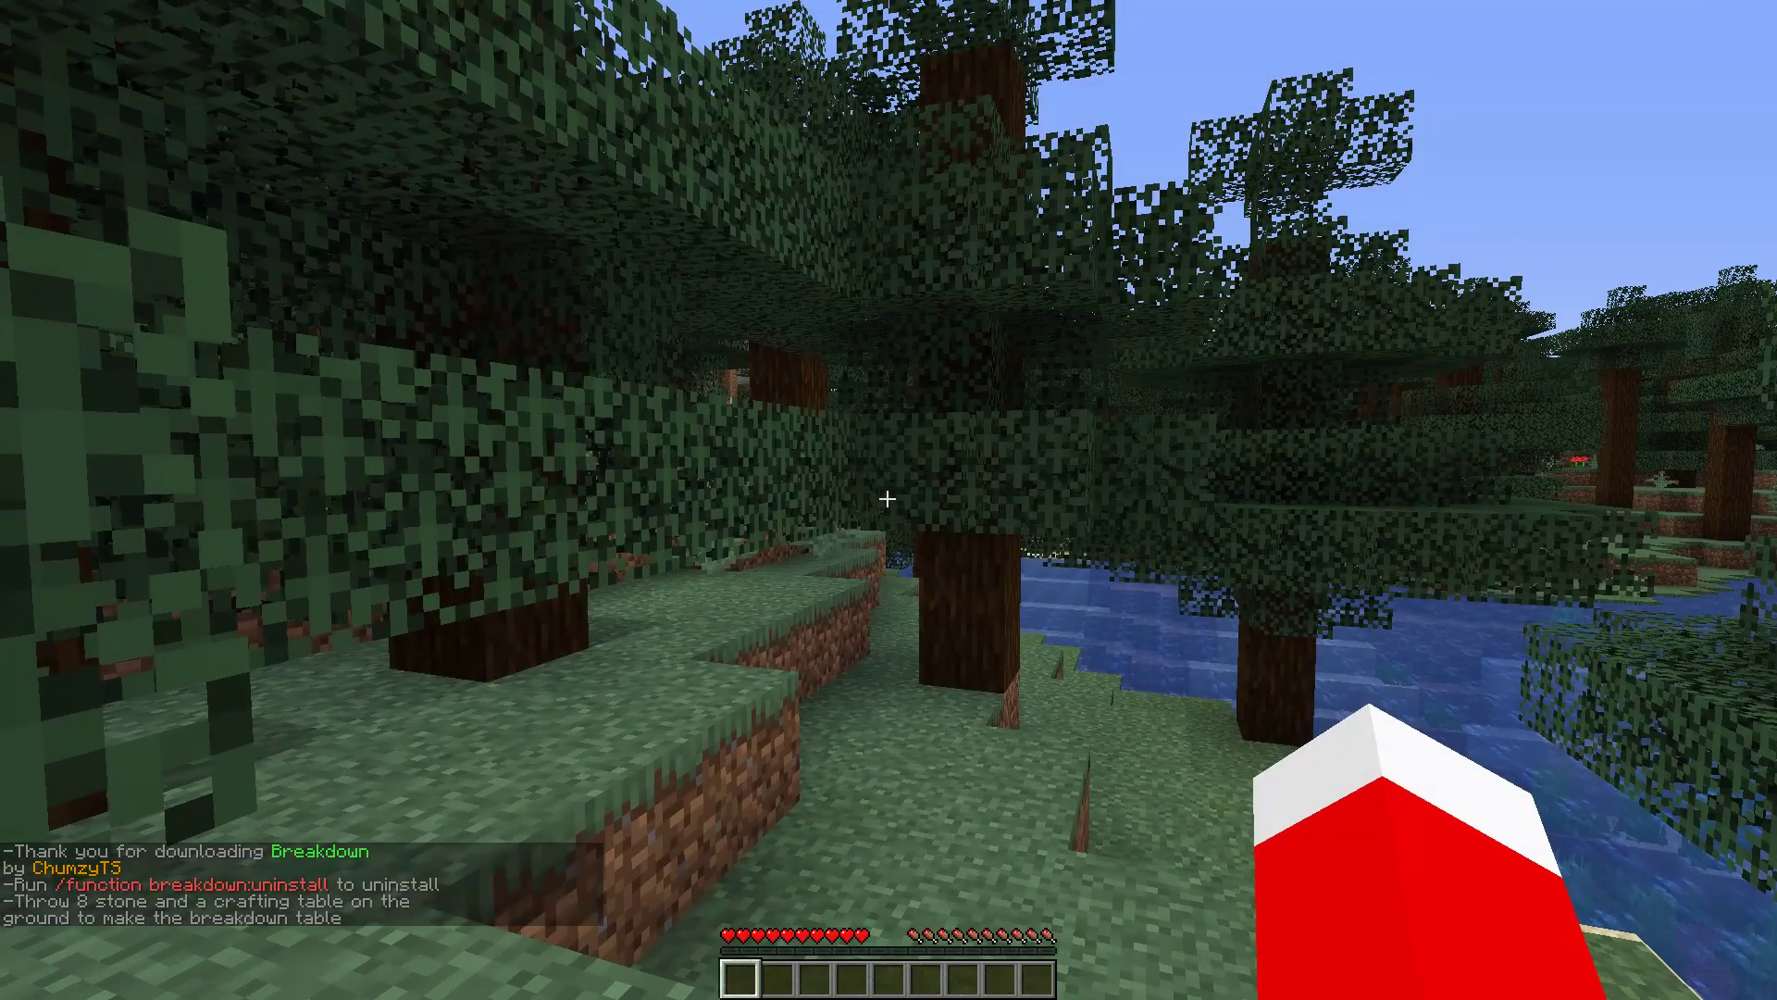
pyautogui.press('/')
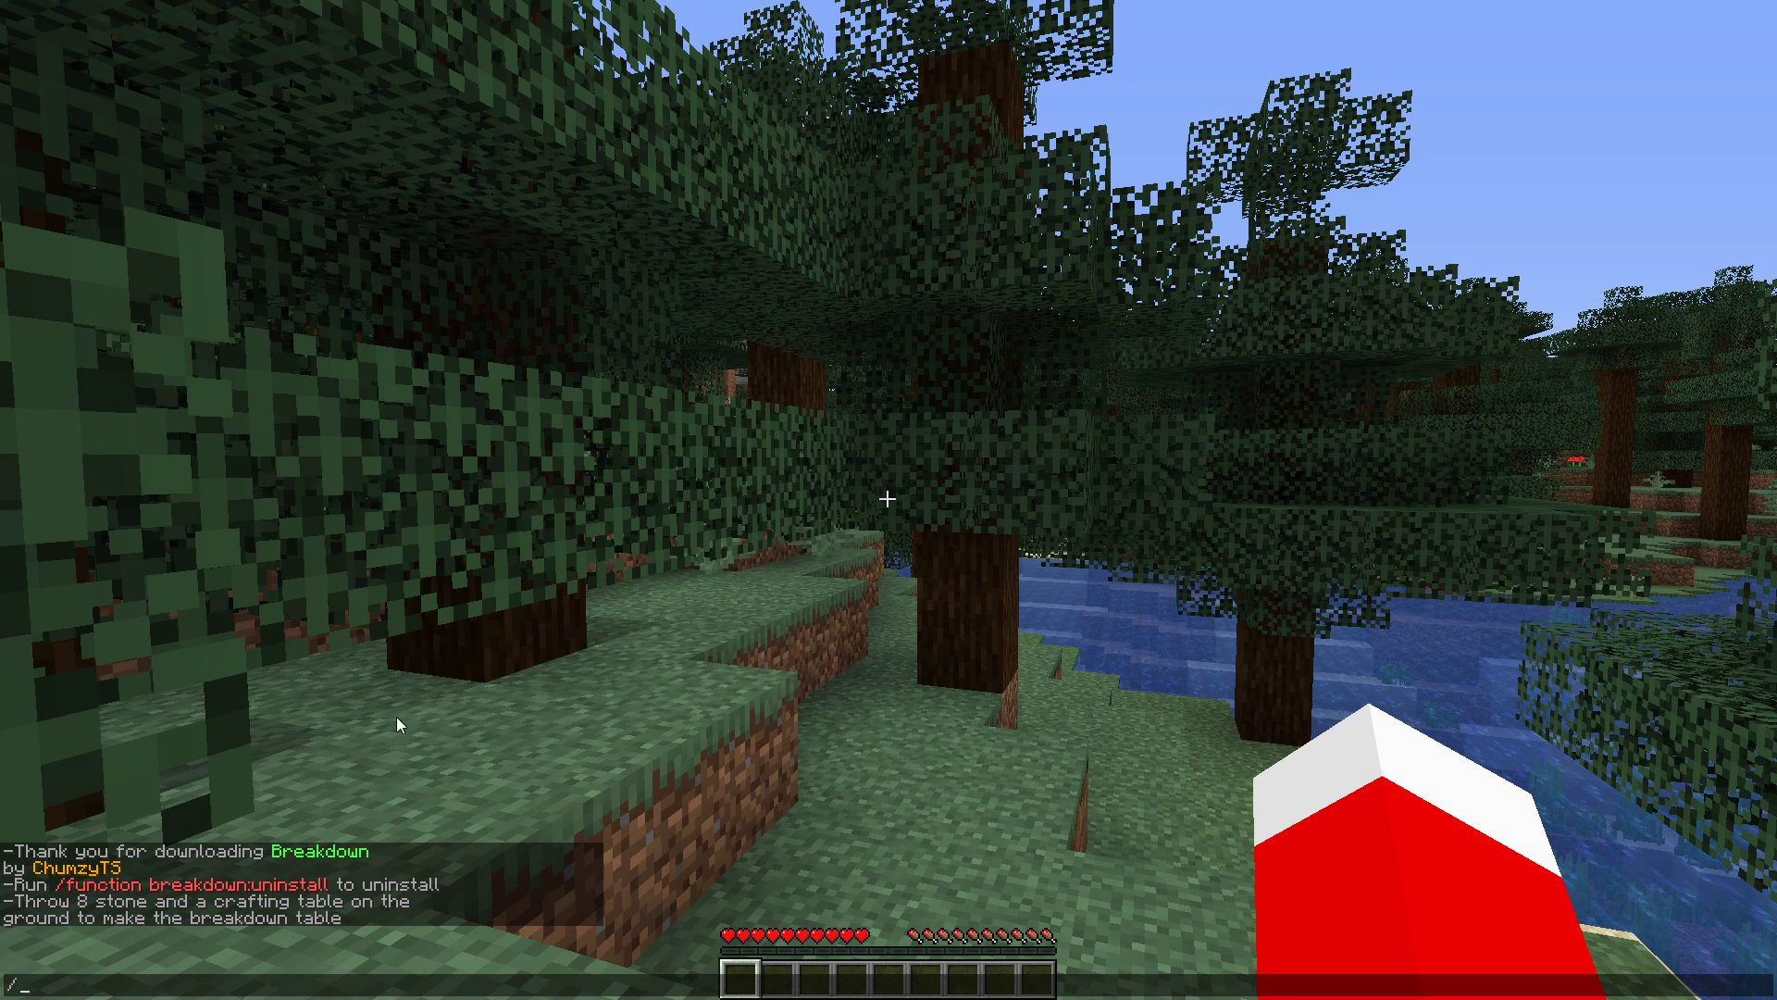
pyautogui.write('data')
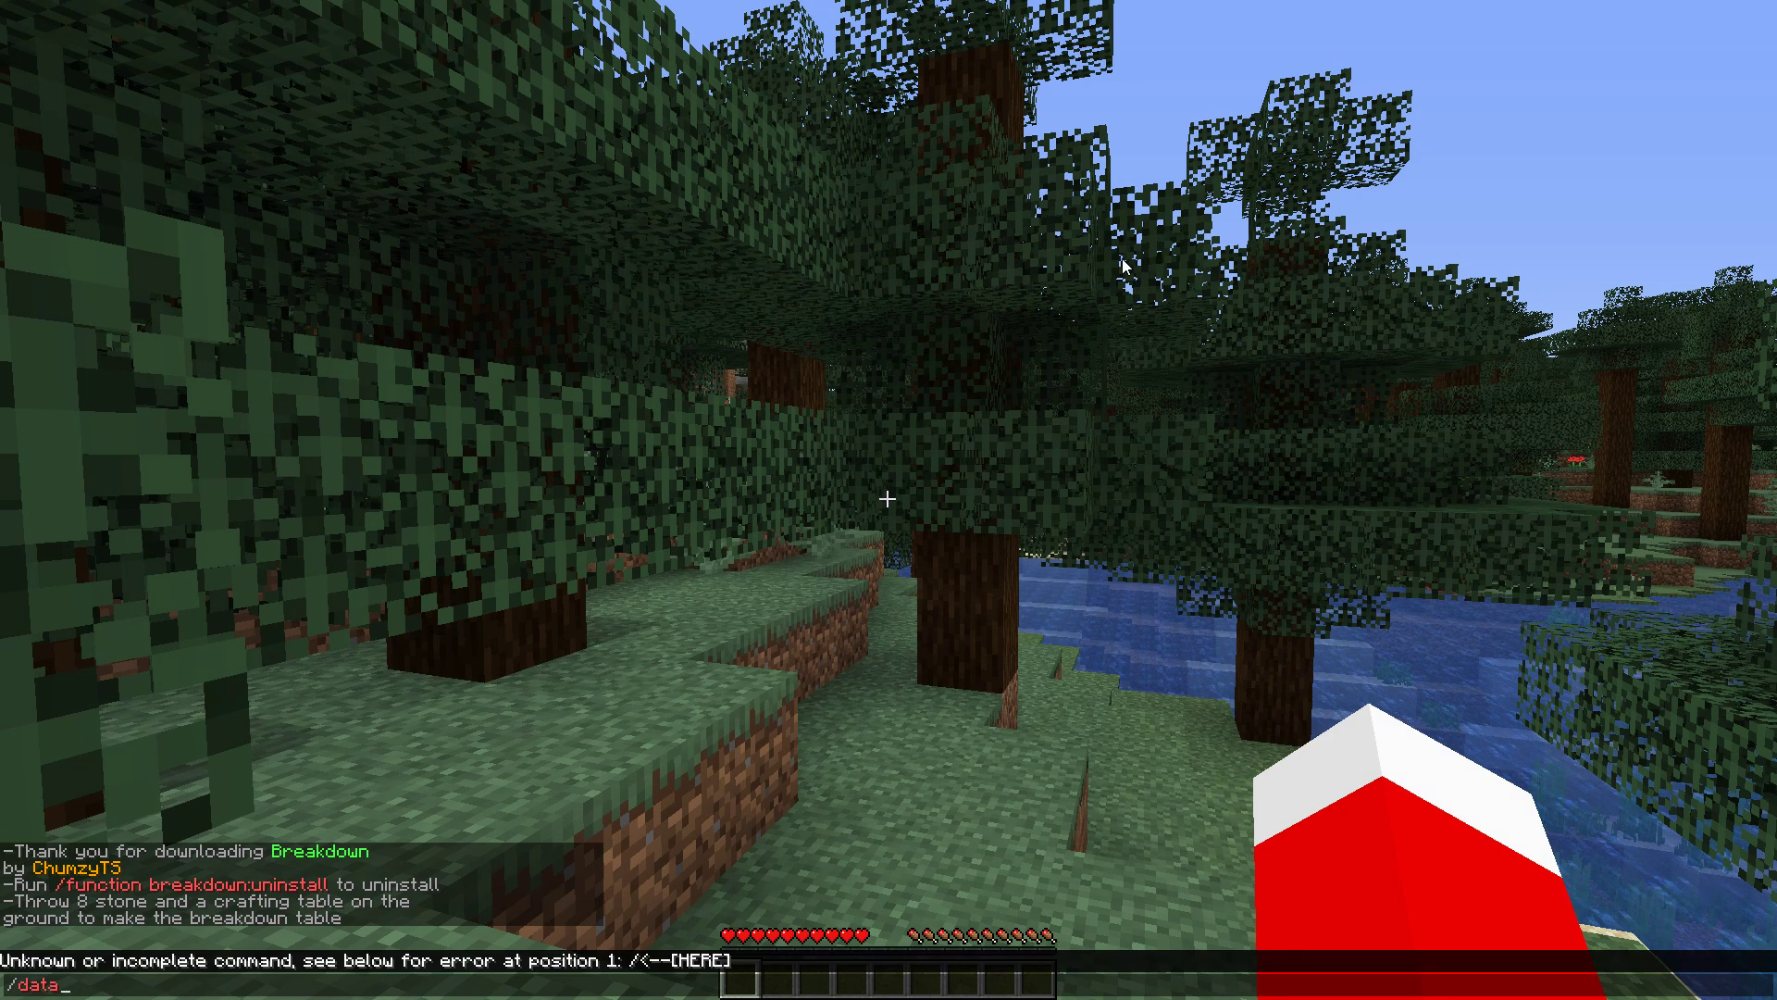
pyautogui.press('Escape')
# - Open the new survival world to LAN with cheats allowed
pyautogui.press('Escape')
pyautogui.click(1048, 420)
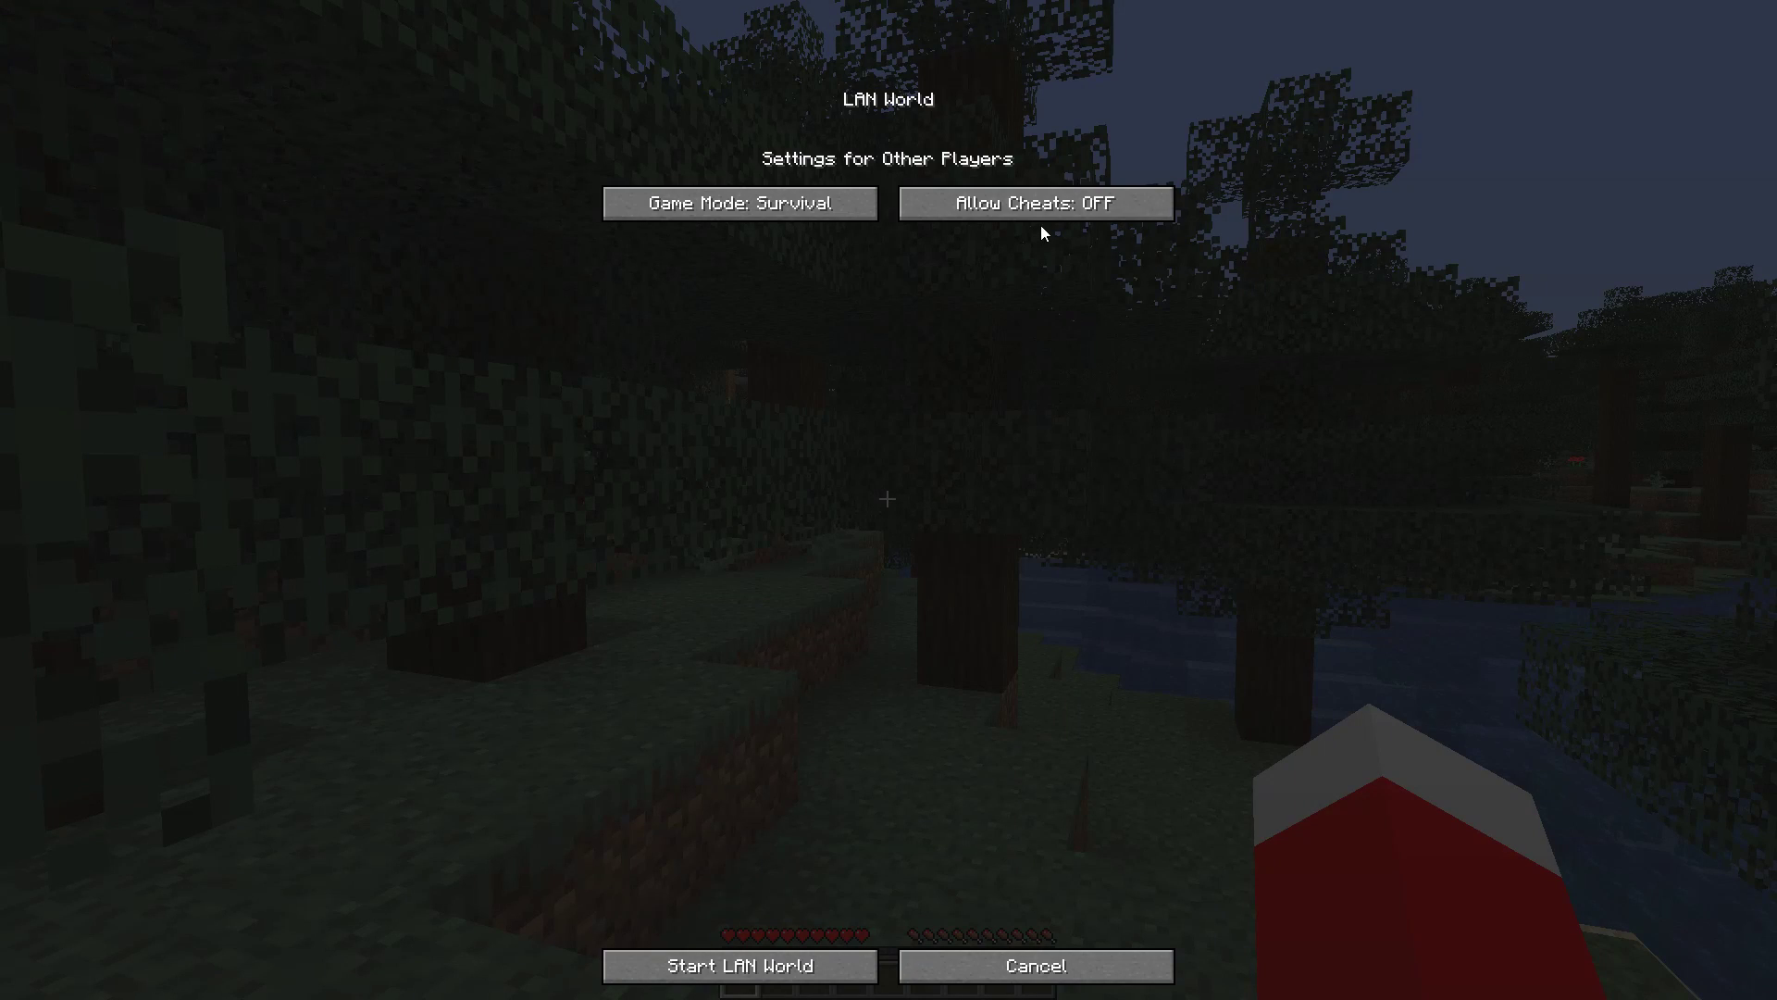
pyautogui.click(1038, 207)
pyautogui.click(768, 962)
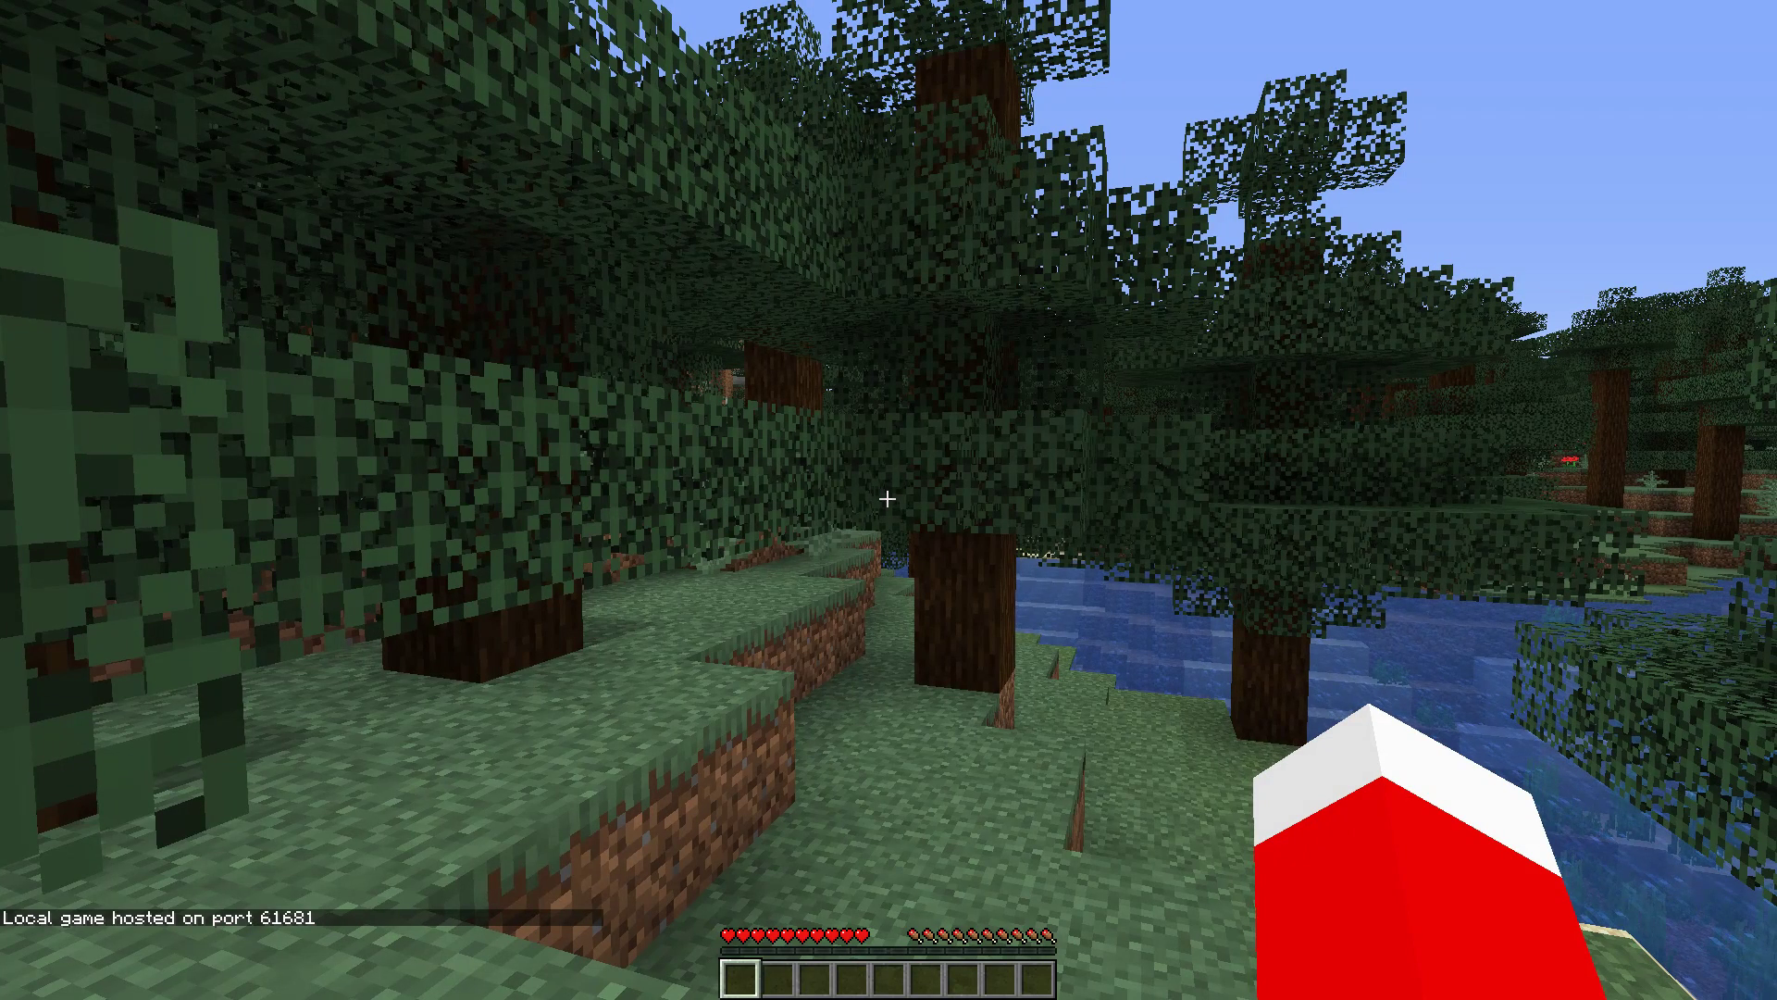
# - Run /datapack list in the new world to check its enabled data packs, and return to the game
pyautogui.write('/datapack li')
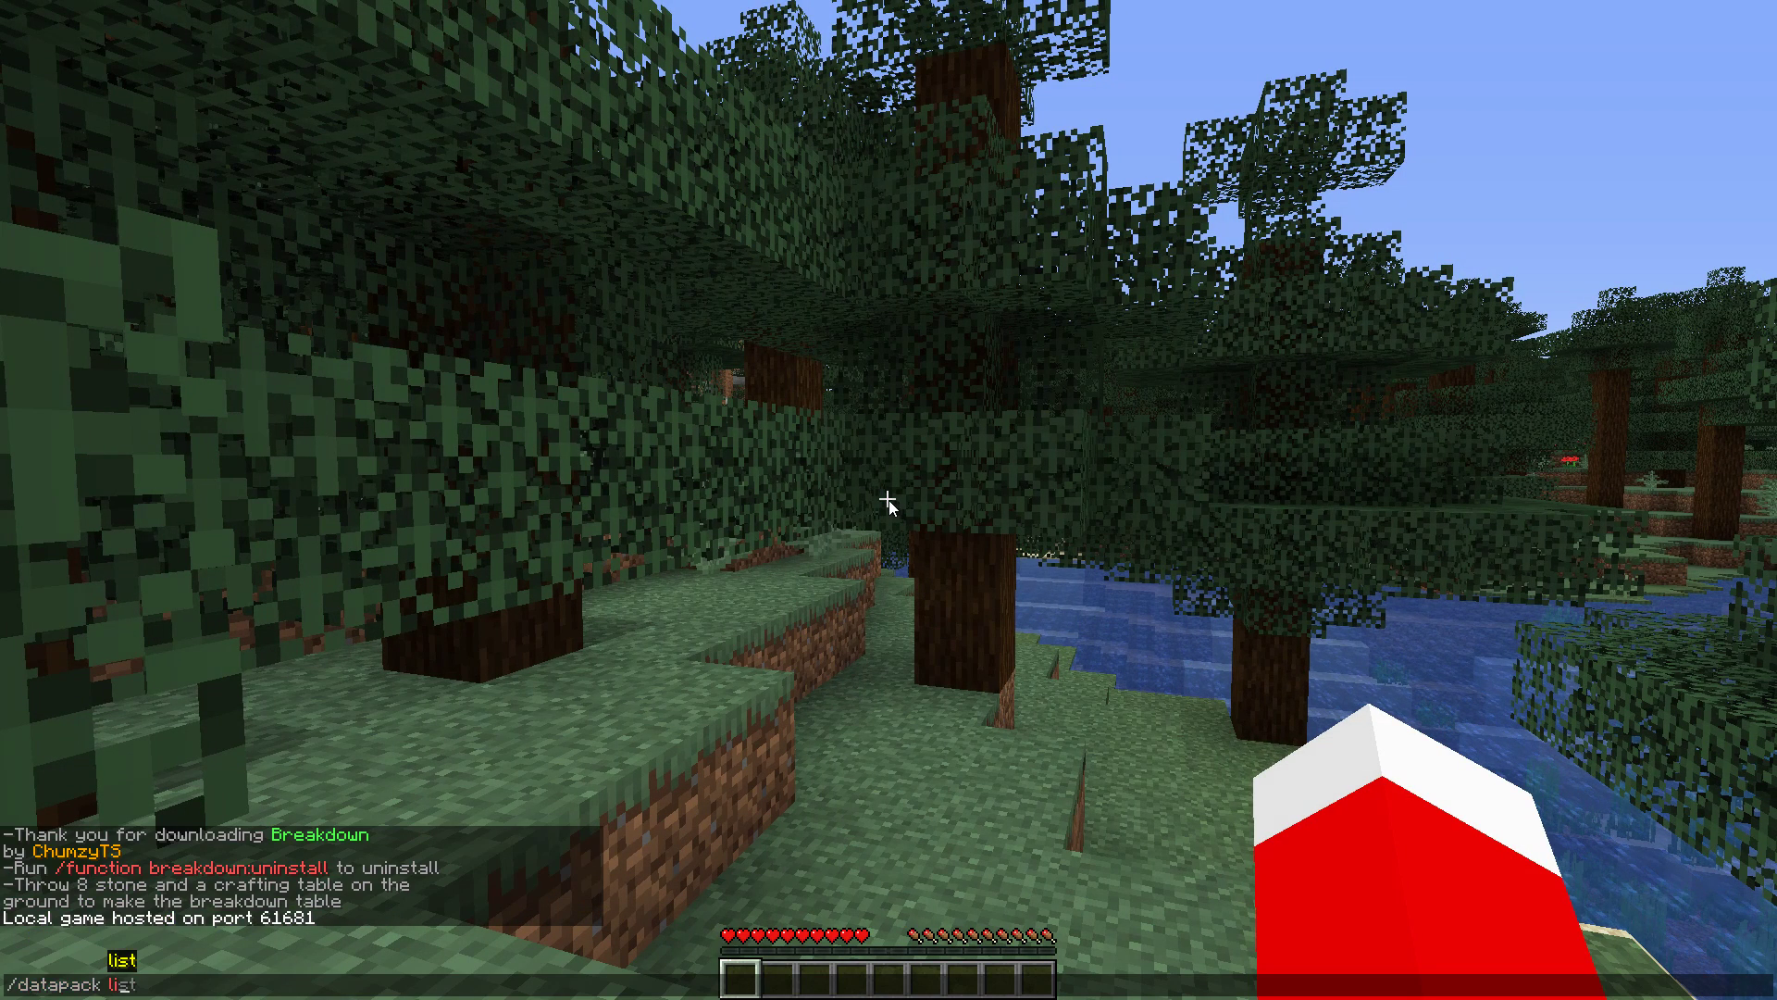
pyautogui.write('st')
pyautogui.press('Return')
pyautogui.press('/')
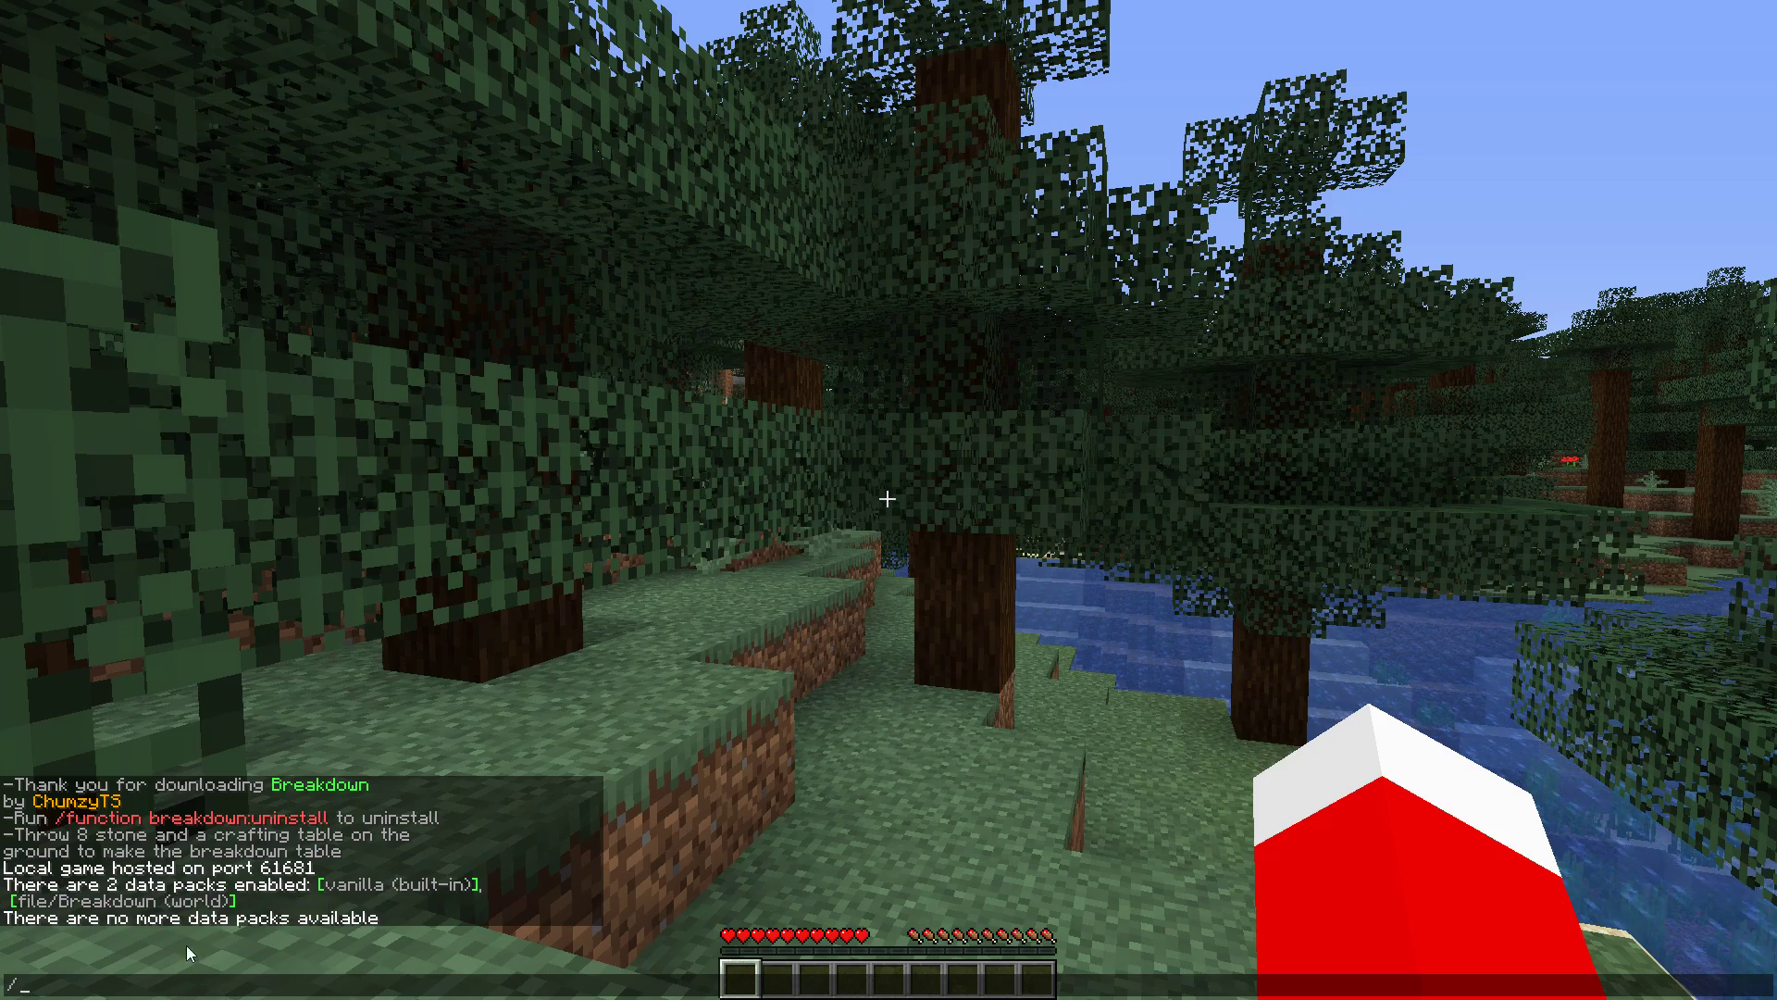
pyautogui.press('w')
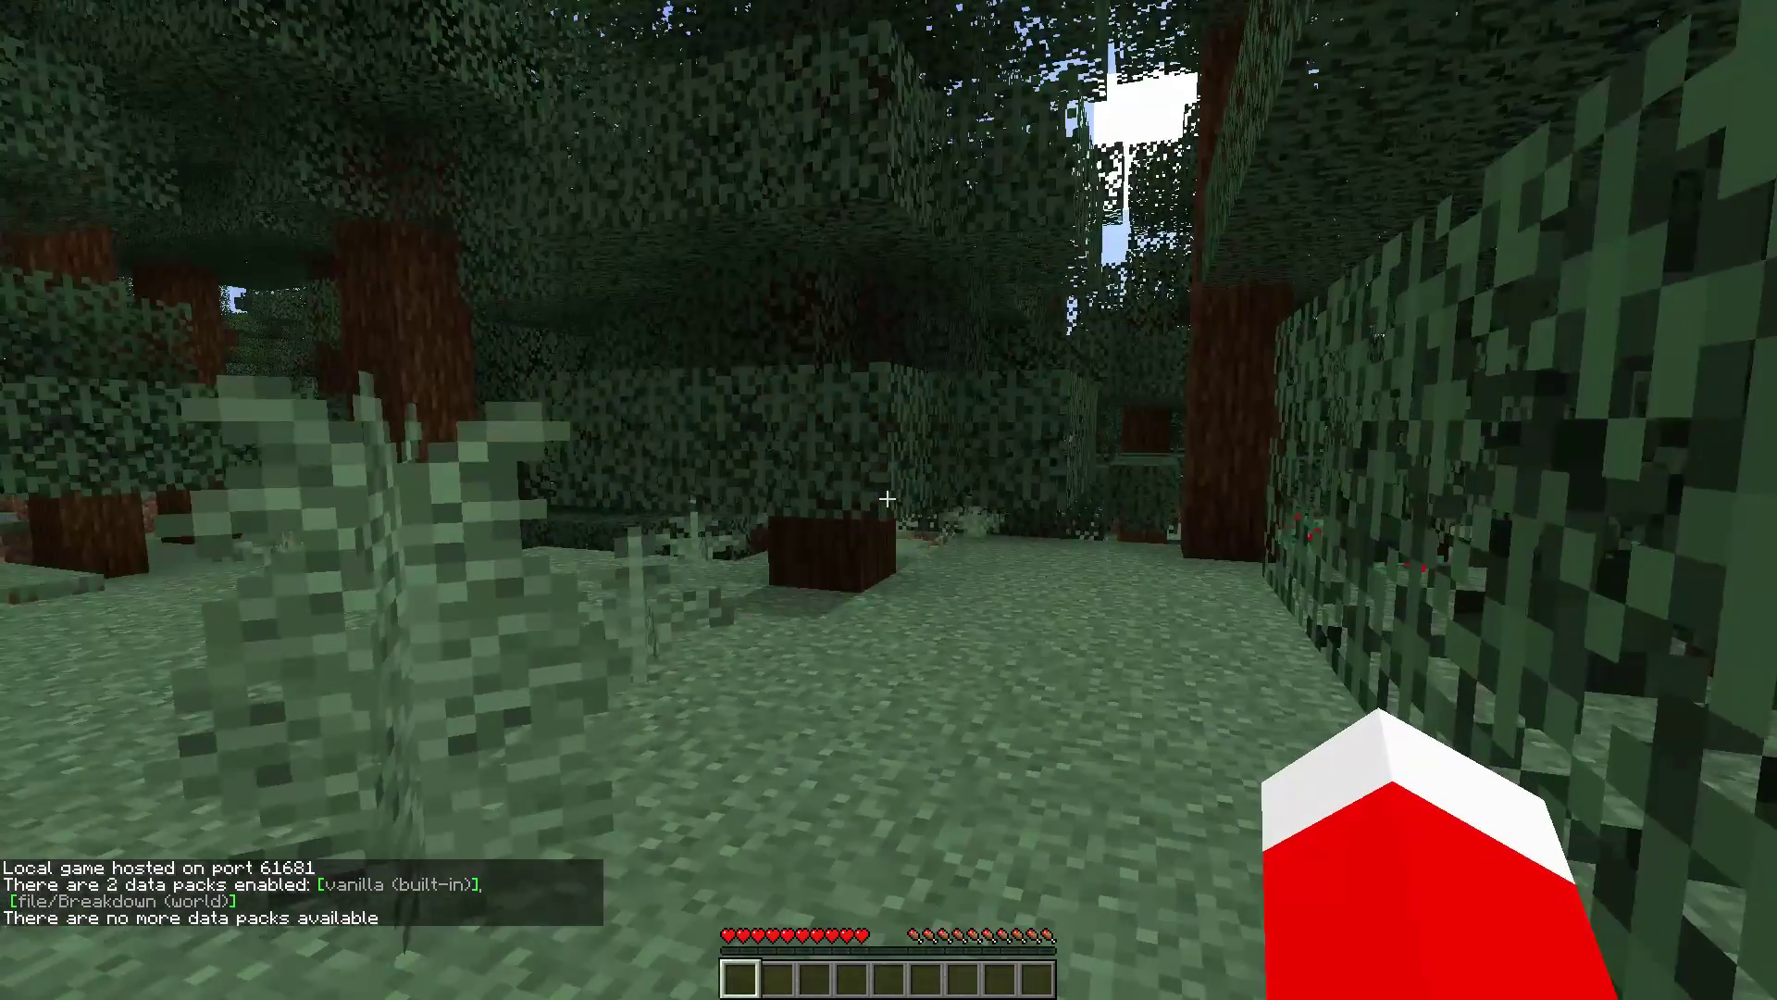